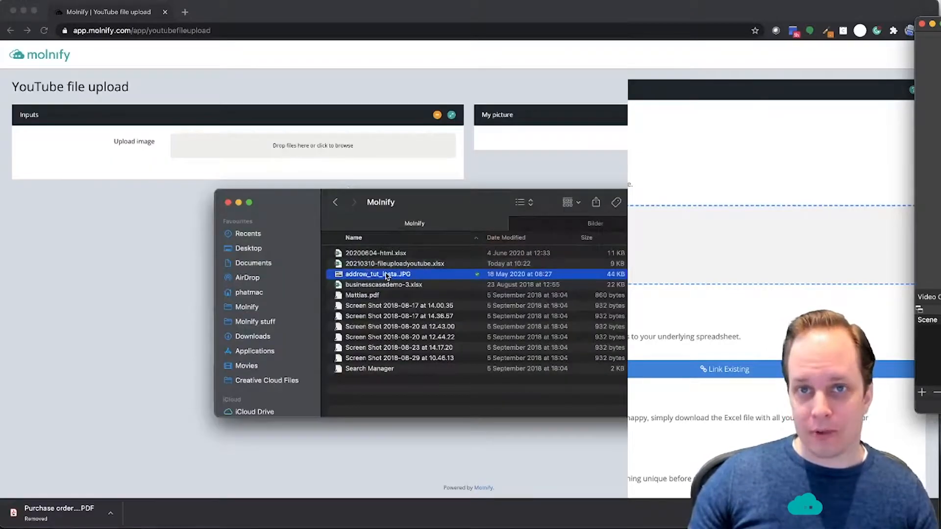
- Upload addrow_tut_insta.JPG to the Upload image field of the YouTube file upload app
{"action": "left_click_drag", "start_coordinate": [387, 275], "coordinate": [339, 140]}
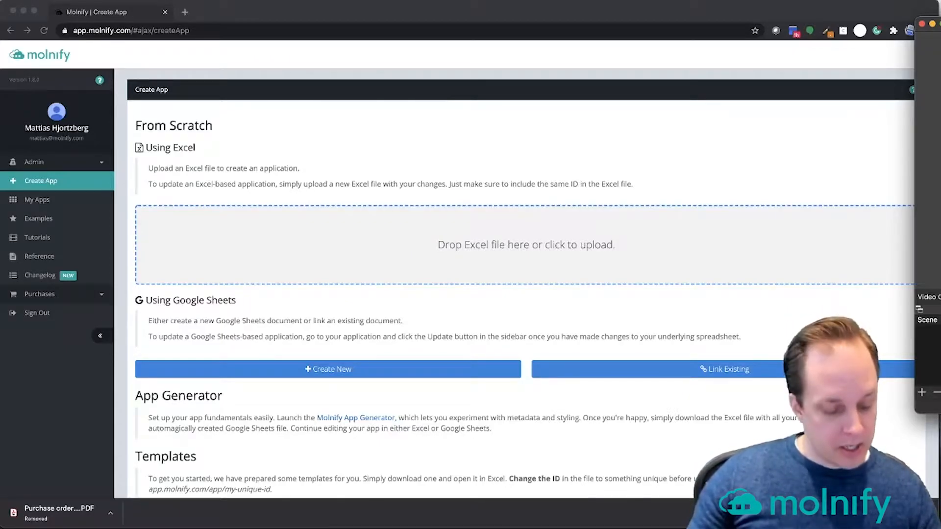
- Switch to the blank Excel workbook, enter "Upload image" in F6 and fill cell G6 with standard green
{"action": "key", "text": "super+Tab"}
{"action": "key", "text": "super+Tab"}
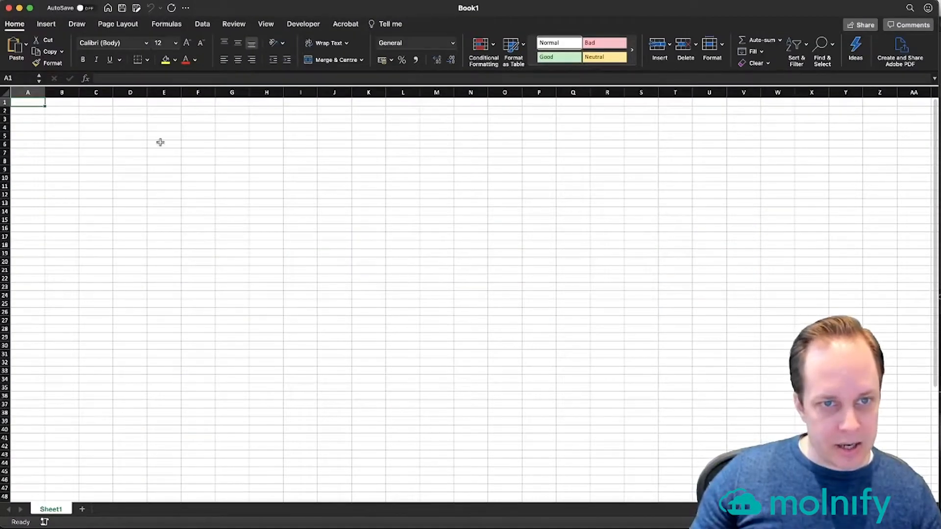
{"action": "left_click", "coordinate": [208, 145]}
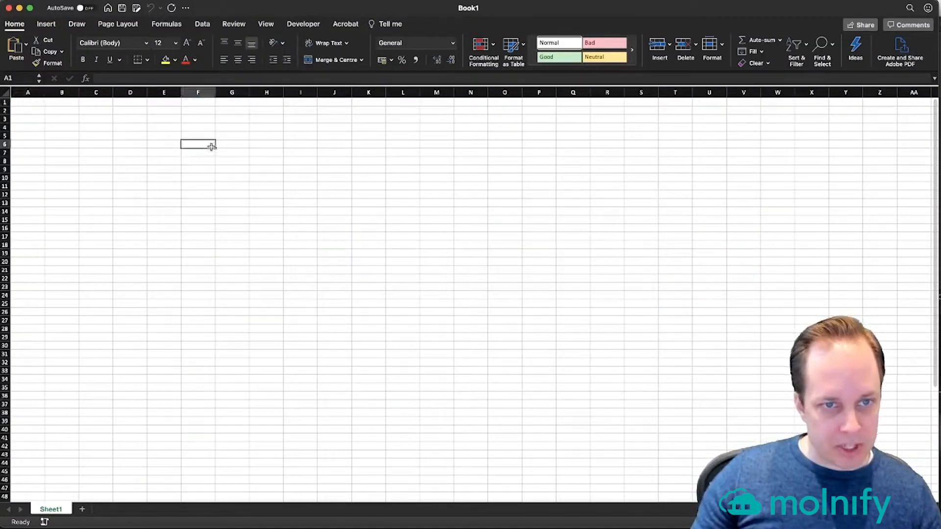
{"action": "type", "text": "Upload image"}
{"action": "key", "text": "Tab"}
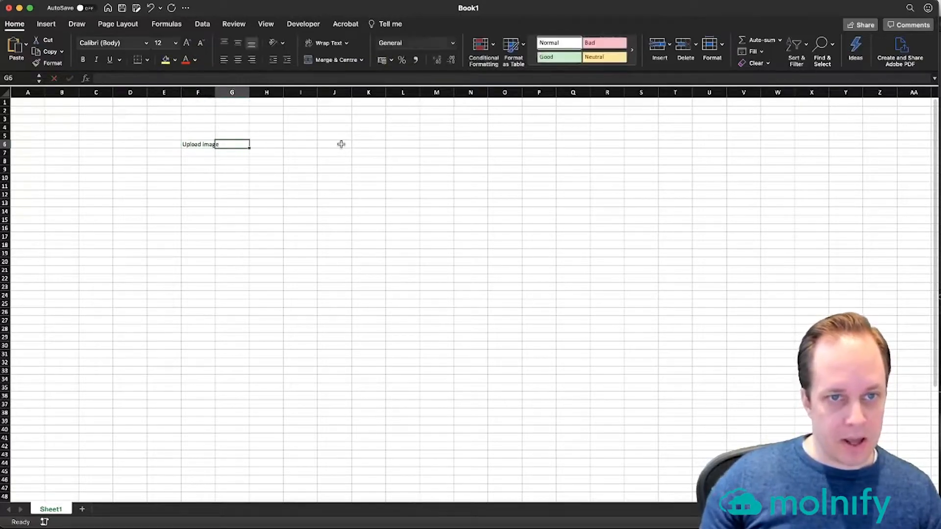
{"action": "left_click", "coordinate": [176, 61]}
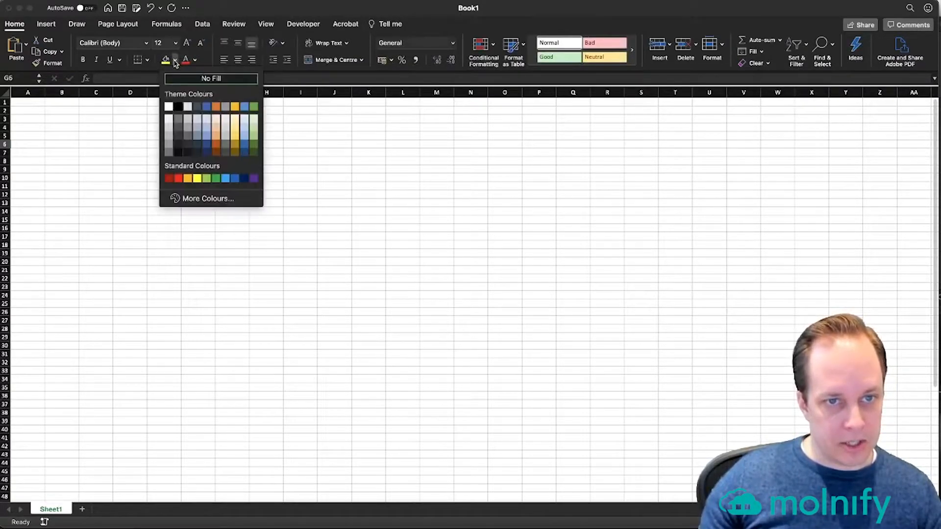
{"action": "left_click", "coordinate": [216, 179]}
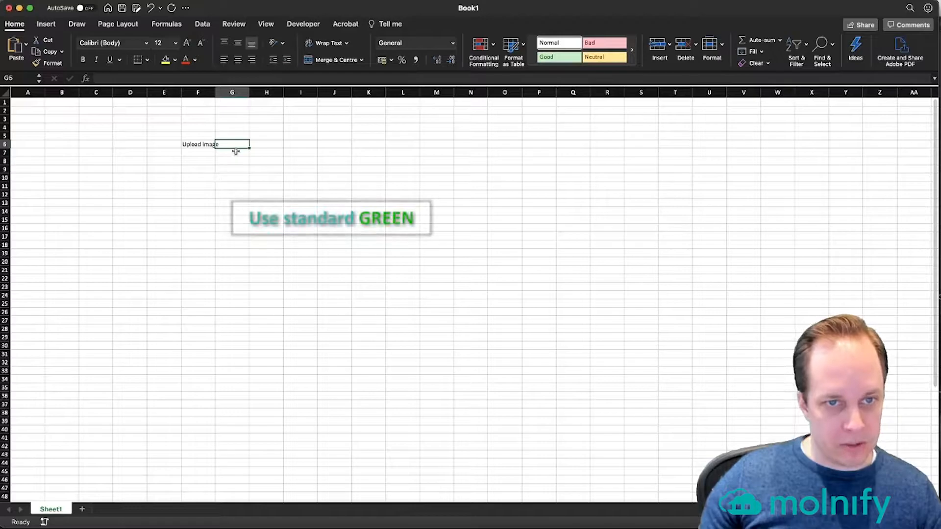
- Enter "fileupload" in H6, beside the green input cell
{"action": "left_click", "coordinate": [266, 145]}
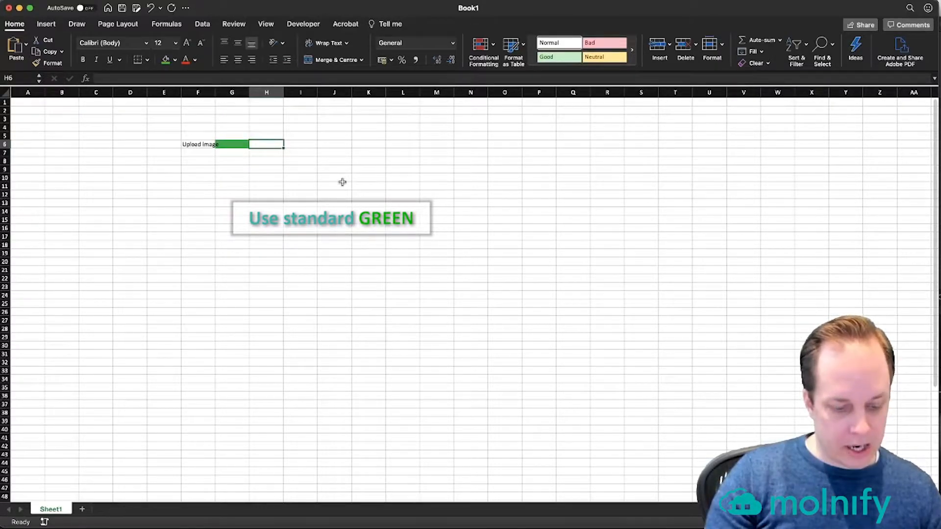
{"action": "type", "text": "fileup+load"}
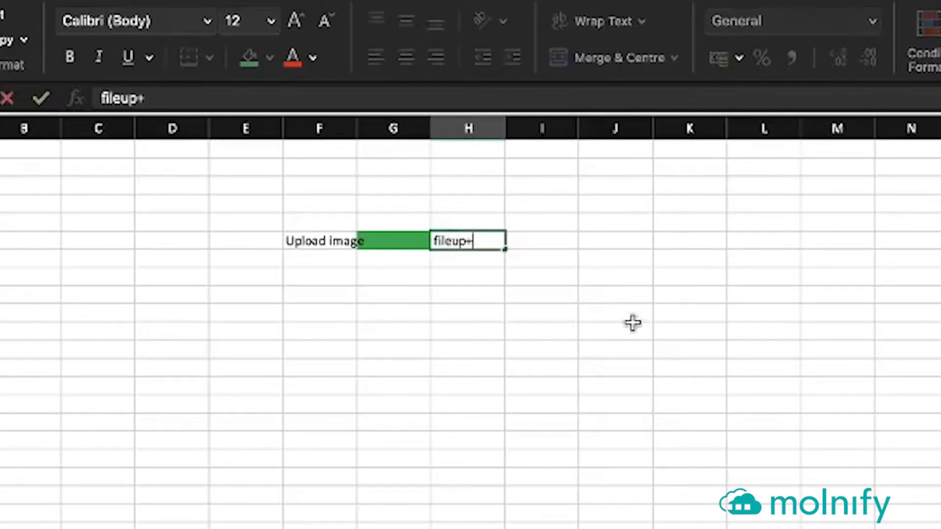
{"action": "key", "text": "BackSpace"}
{"action": "key", "text": "BackSpace"}
{"action": "key", "text": "BackSpace"}
{"action": "key", "text": "BackSpace"}
{"action": "key", "text": "BackSpace"}
{"action": "type", "text": "load"}
{"action": "key", "text": "Tab"}
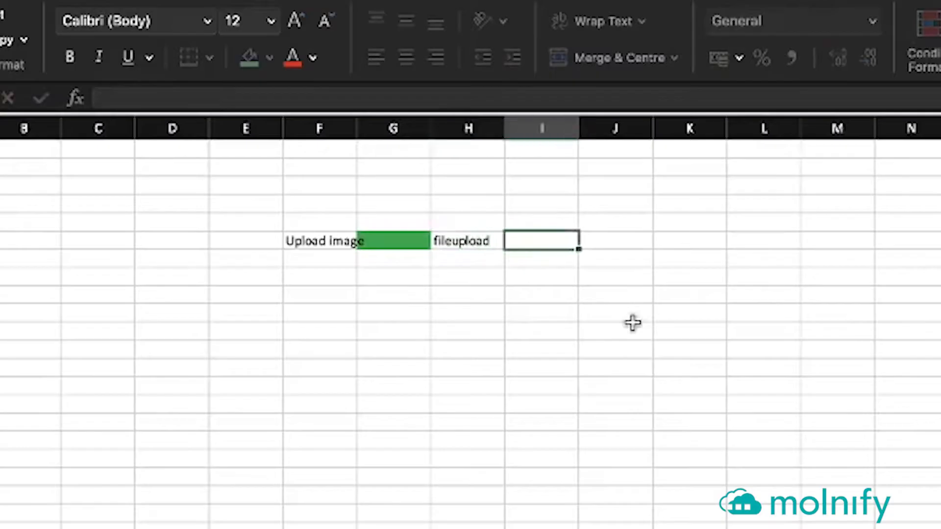
- Enter "id" in K6 and the app ID "youtubefileupload" in L6
{"action": "key", "text": "Tab"}
{"action": "key", "text": "Tab"}
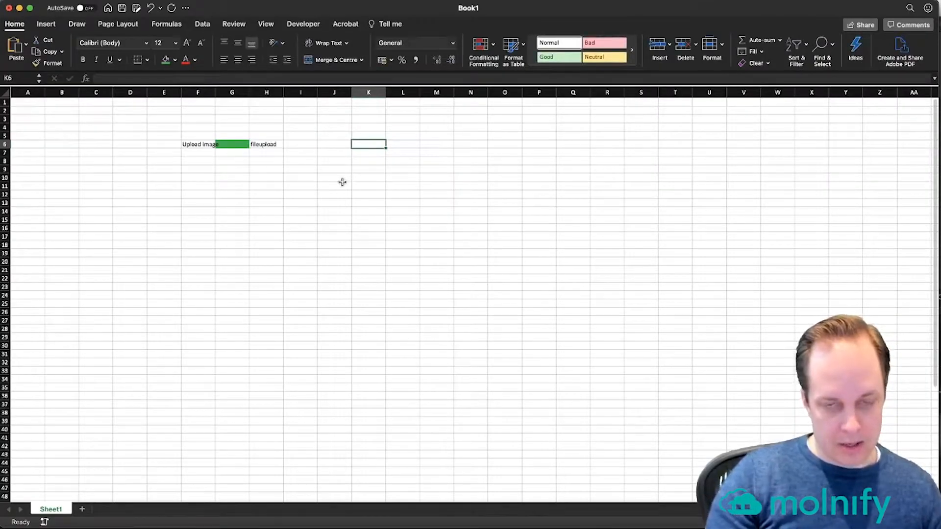
{"action": "type", "text": "id"}
{"action": "key", "text": "Tab"}
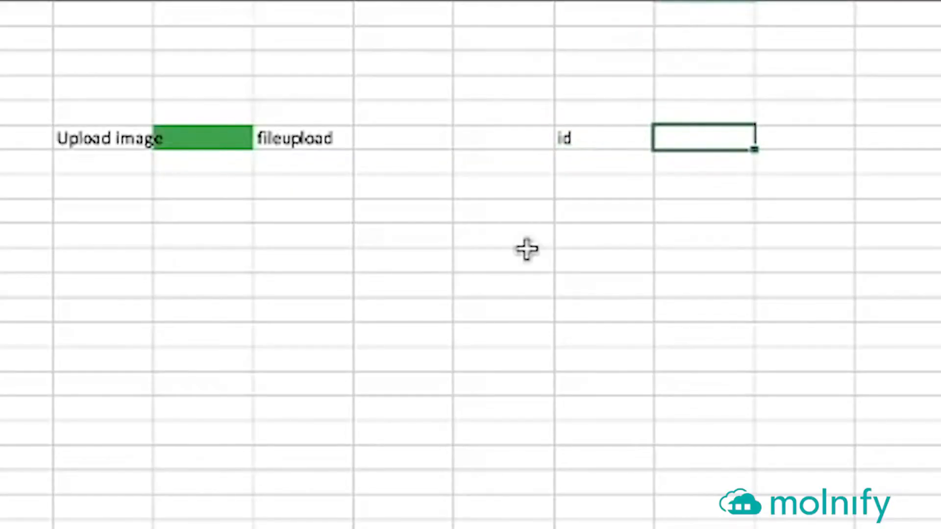
{"action": "type", "text": "youtubef"}
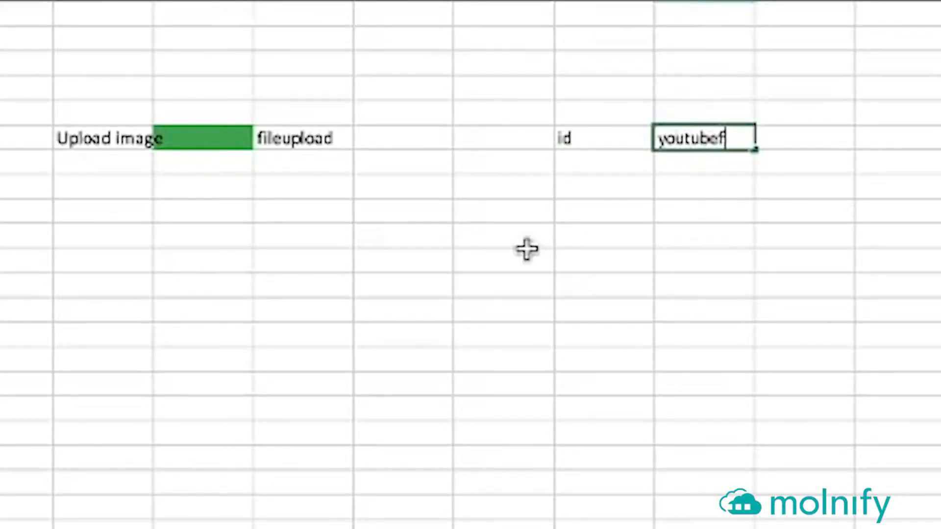
{"action": "type", "text": "ileuplo"}
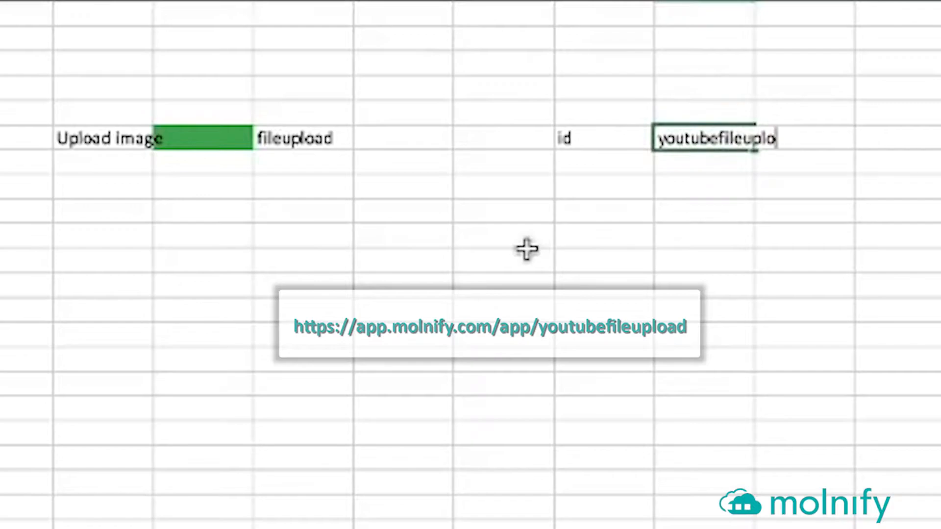
{"action": "type", "text": "ad"}
{"action": "key", "text": "Return"}
- Enter "name" in K7 and the app name "YouTube file upload" in L7
{"action": "key", "text": "Right"}
{"action": "key", "text": "Right"}
{"action": "key", "text": "Right"}
{"action": "type", "text": "name"}
{"action": "key", "text": "Tab"}
{"action": "type", "text": "YouT"}
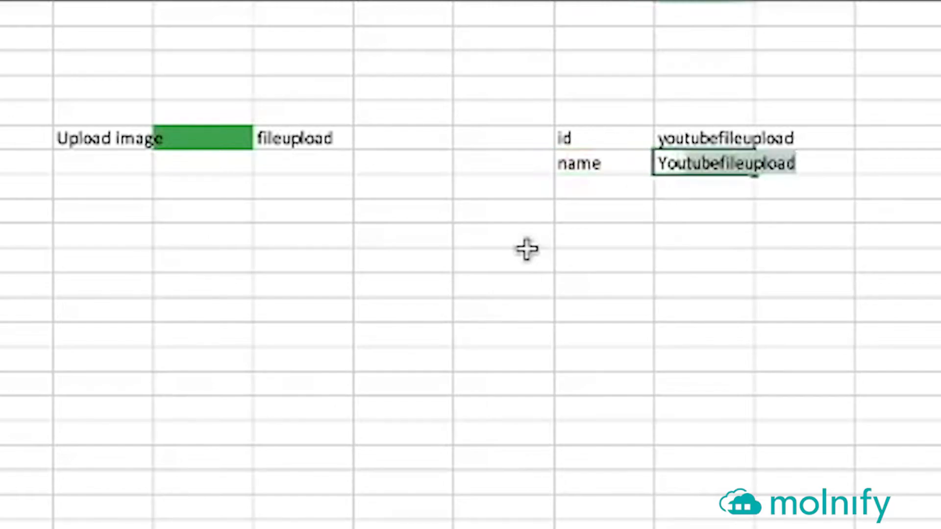
{"action": "type", "text": "ube "}
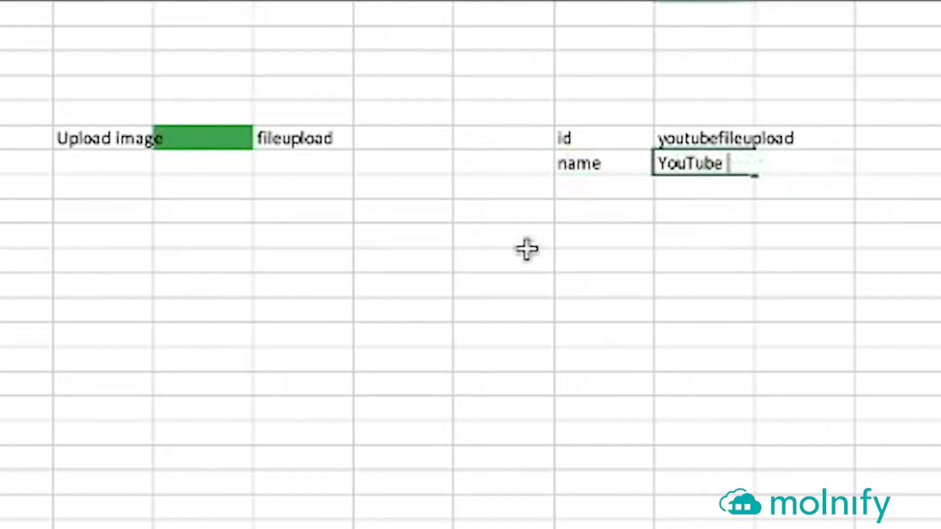
{"action": "type", "text": "file upload"}
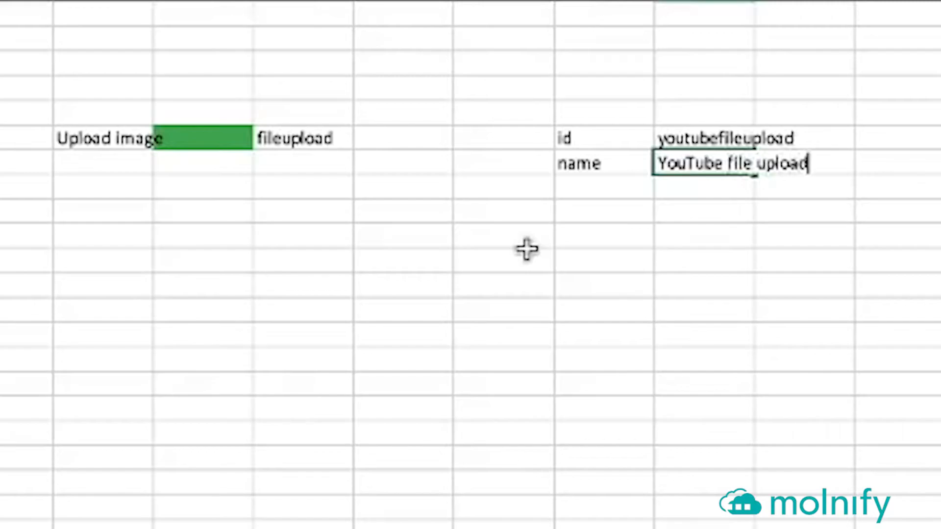
{"action": "key", "text": "Return"}
- Fill the id and name cells K6:L7 with standard purple
{"action": "key", "text": "Up"}
{"action": "key", "text": "shift+Up"}
{"action": "key", "text": "shift+Right"}
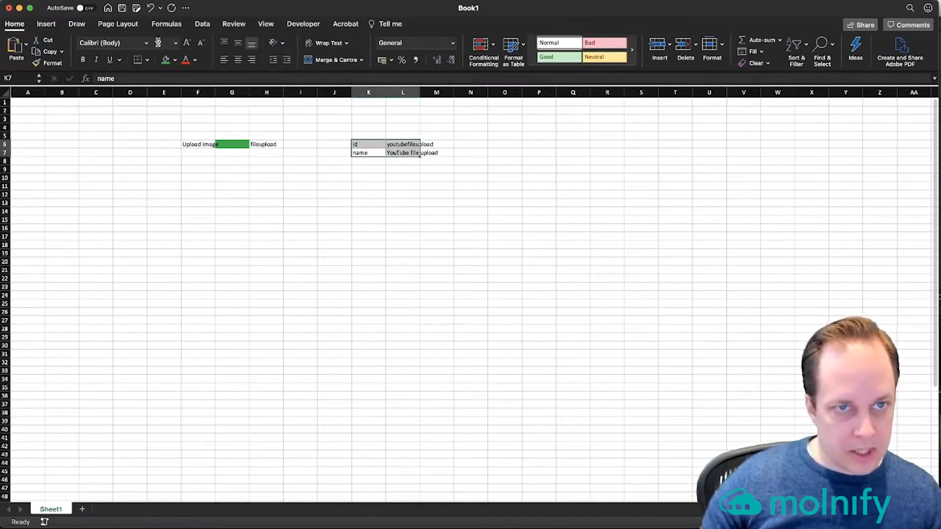
{"action": "left_click", "coordinate": [175, 61]}
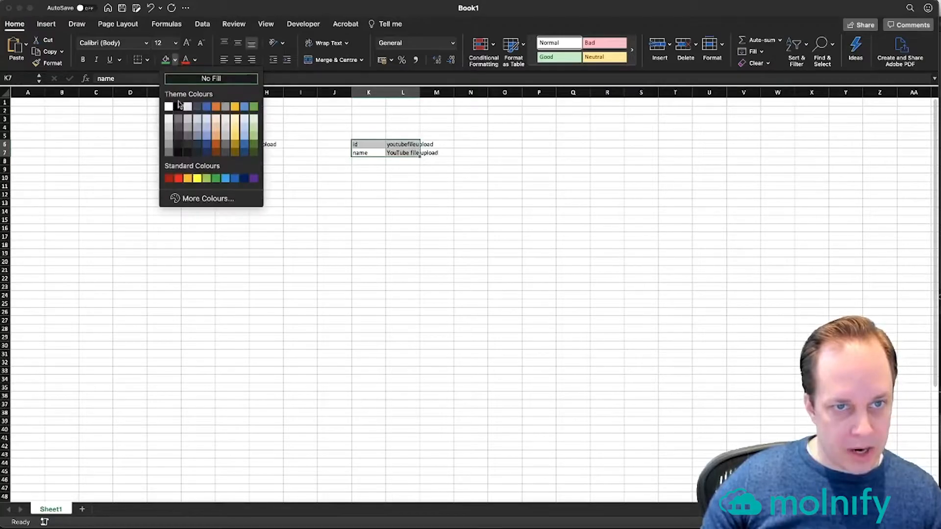
{"action": "left_click", "coordinate": [253, 181]}
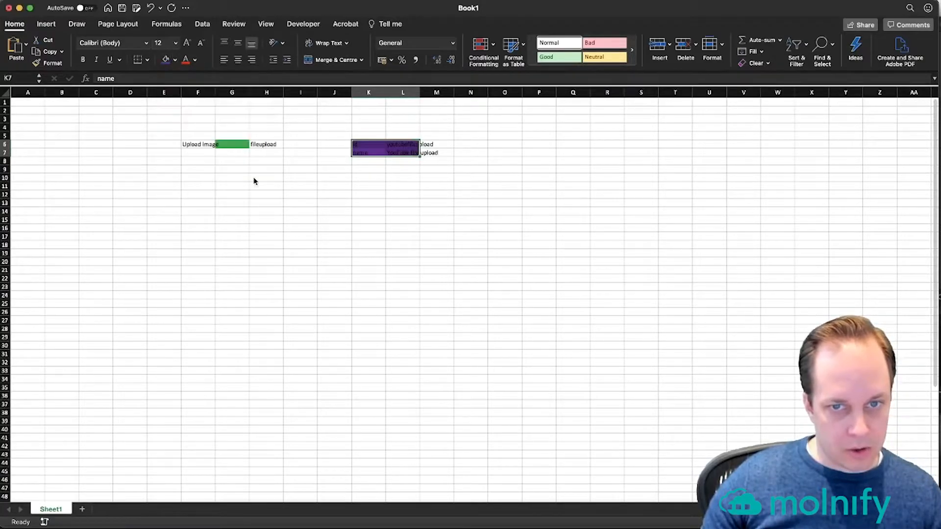
- Make the text in K6:L7 white and fit column L's width to its contents
{"action": "left_click", "coordinate": [195, 60]}
{"action": "left_click", "coordinate": [188, 108]}
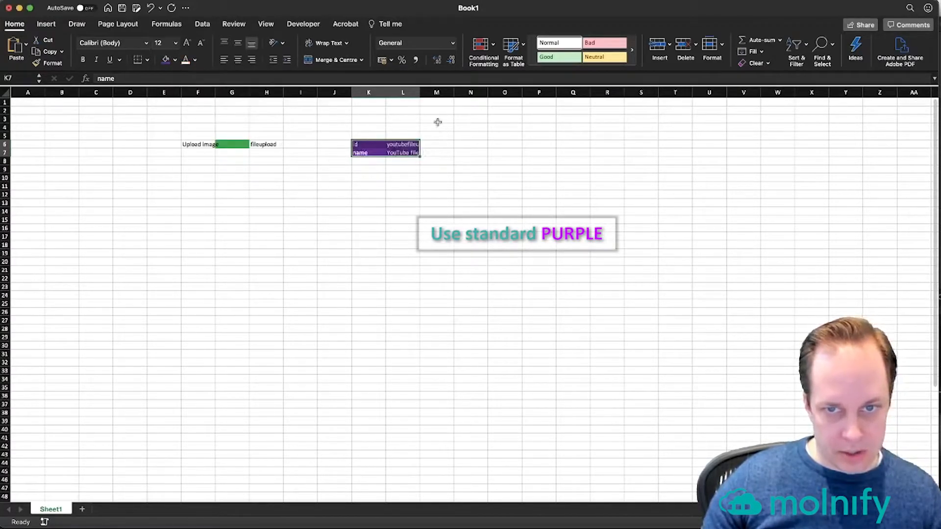
{"action": "double_click", "coordinate": [419, 91]}
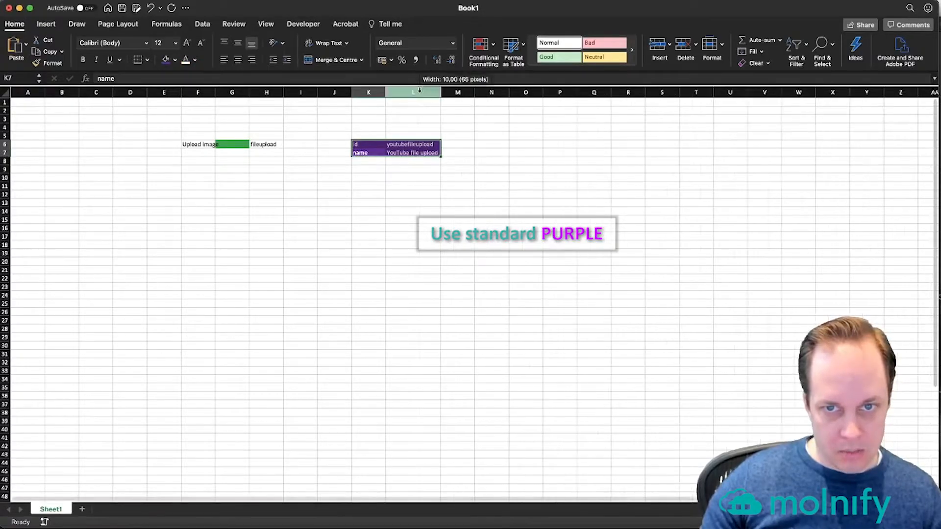
{"action": "left_click", "coordinate": [411, 230]}
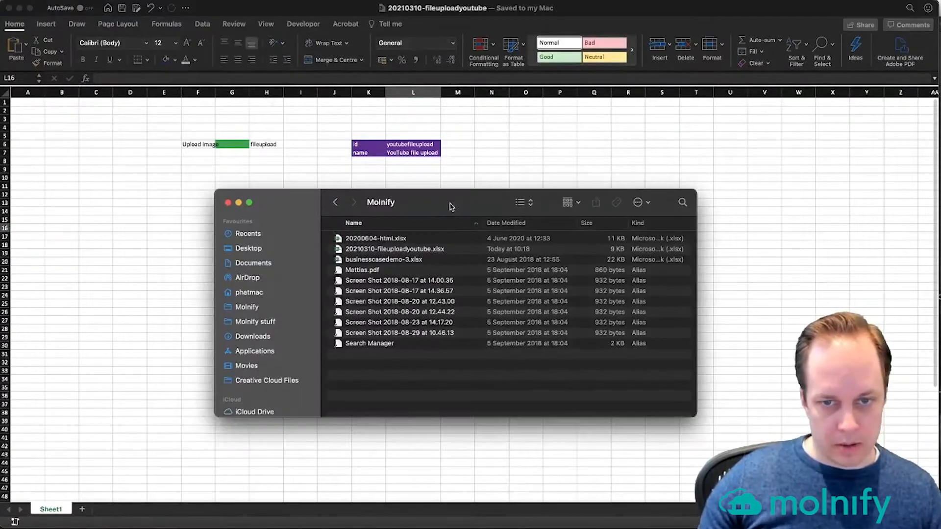
- Switch to Molnify's Create App page in the browser and upload 20210310-fileuploadyoutube.xlsx to create the app
{"action": "left_click", "coordinate": [418, 251]}
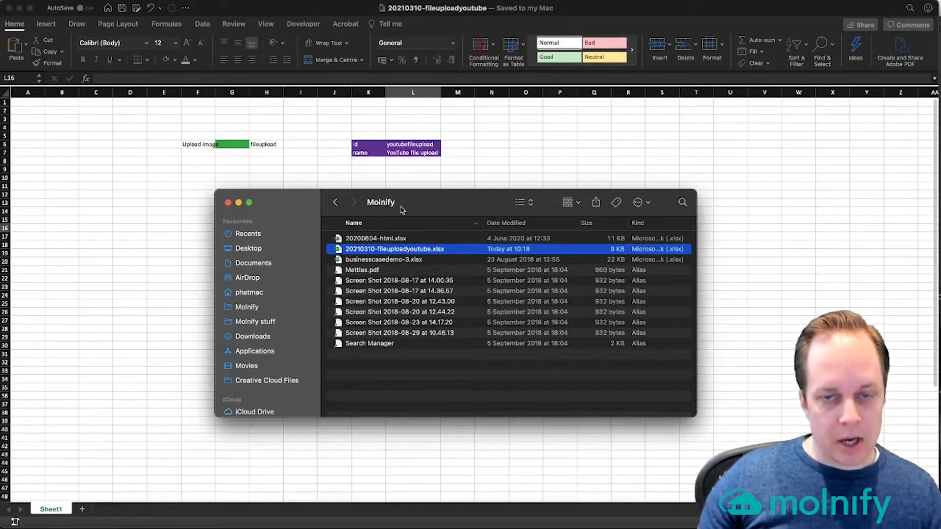
{"action": "key", "text": "super+Tab"}
{"action": "key", "text": "super+Tab"}
{"action": "key", "text": "super+Tab"}
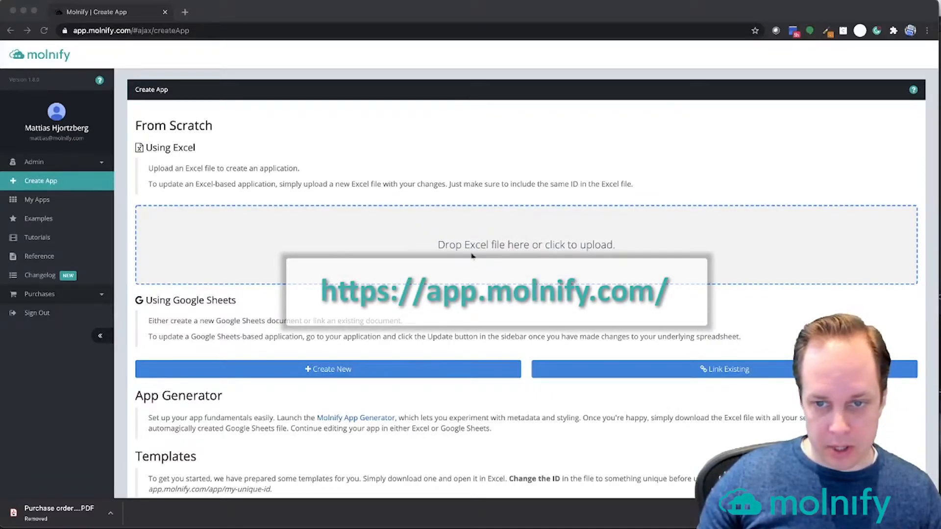
{"action": "left_click", "coordinate": [493, 237]}
{"action": "left_click_drag", "start_coordinate": [389, 250], "coordinate": [499, 257]}
{"action": "key", "text": "Escape"}
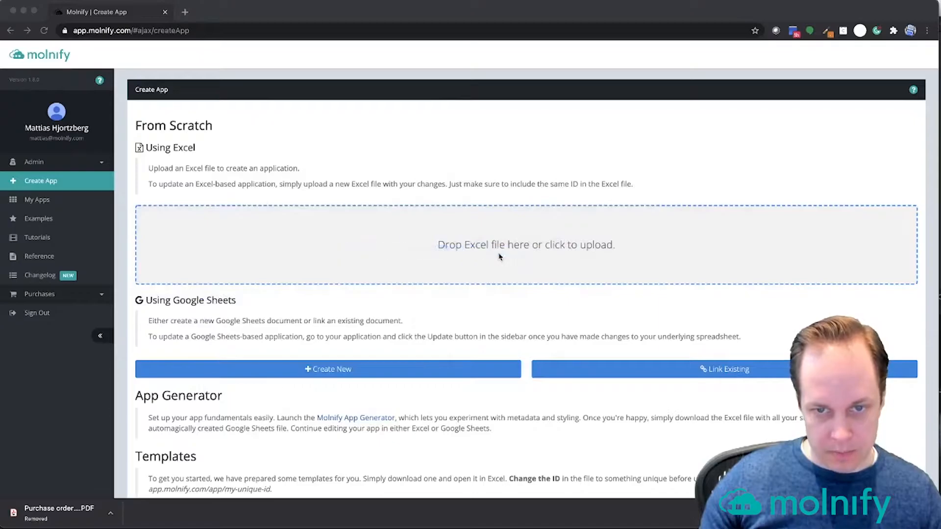
{"action": "left_click", "coordinate": [499, 256]}
{"action": "left_click_drag", "start_coordinate": [387, 251], "coordinate": [812, 246]}
{"action": "key", "text": "Escape"}
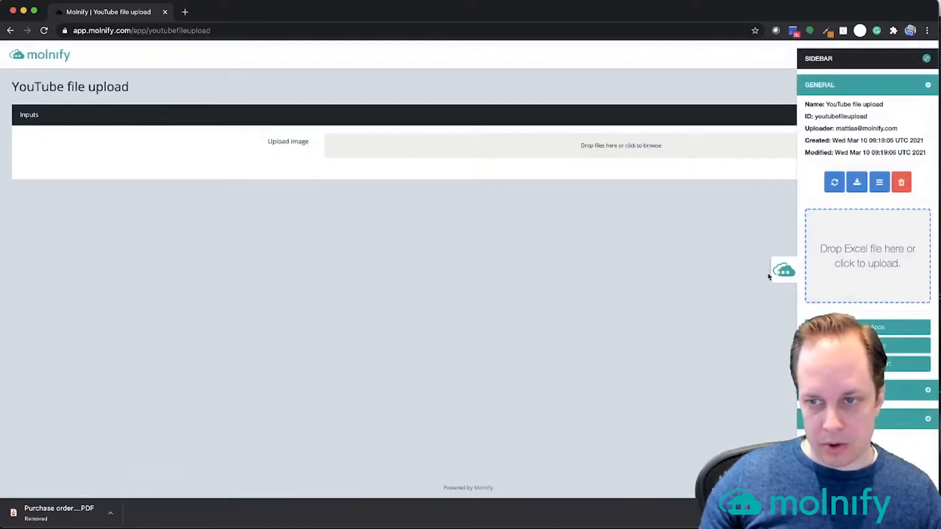
- Hide the new app's sidebar and preview the image file addrow_tut_insta.JPG from the Molnify folder
{"action": "left_click", "coordinate": [785, 271]}
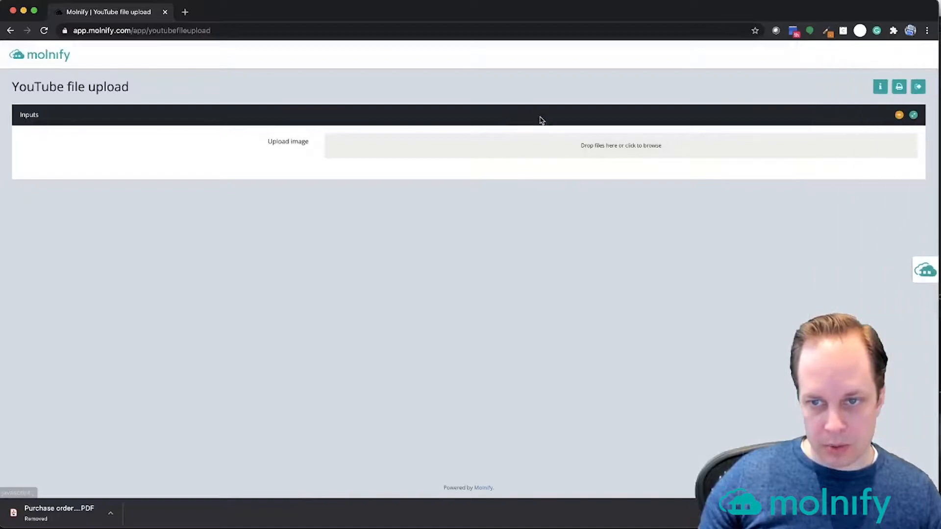
{"action": "left_click", "coordinate": [603, 146]}
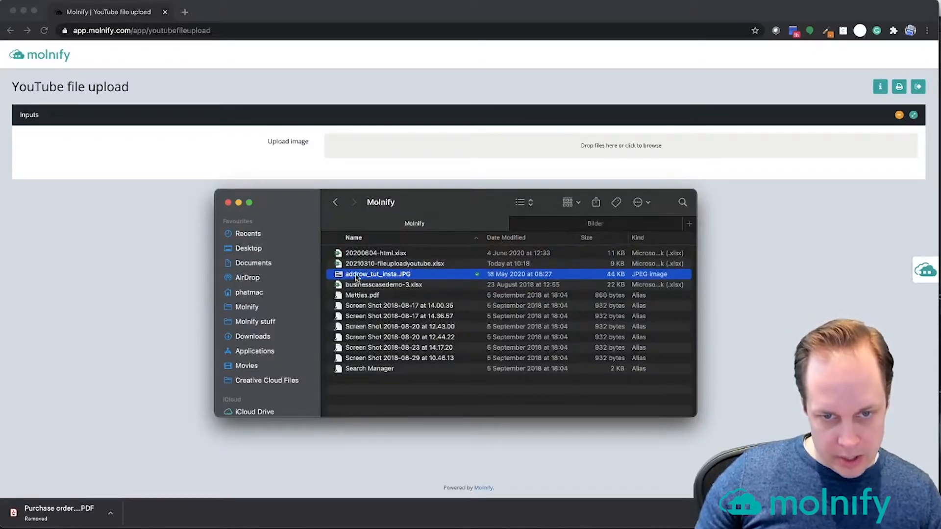
{"action": "key", "text": "space"}
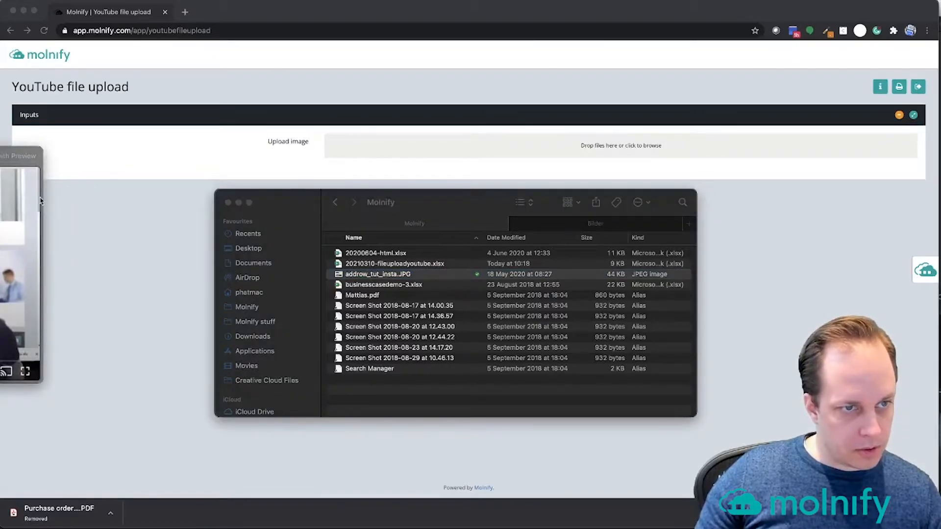
{"action": "left_click", "coordinate": [37, 199]}
{"action": "left_click_drag", "start_coordinate": [1, 156], "coordinate": [460, 194]}
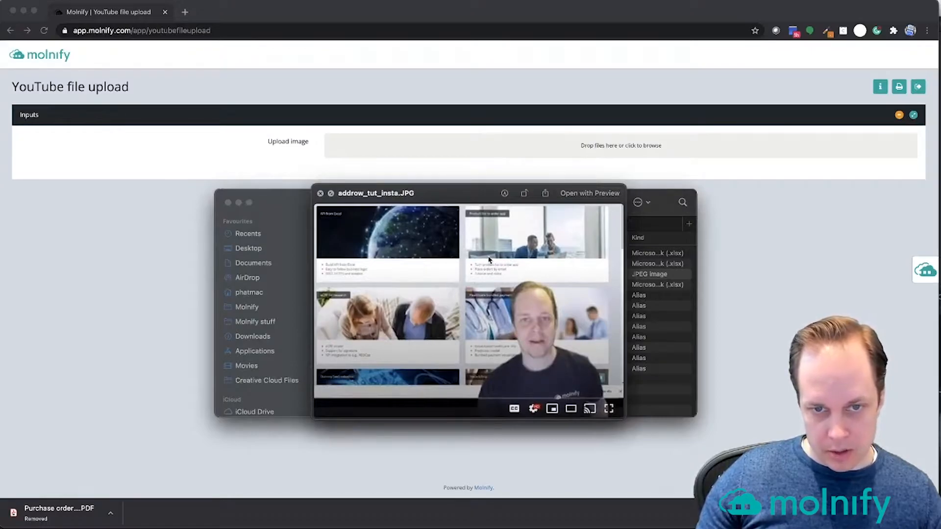
{"action": "key", "text": "space"}
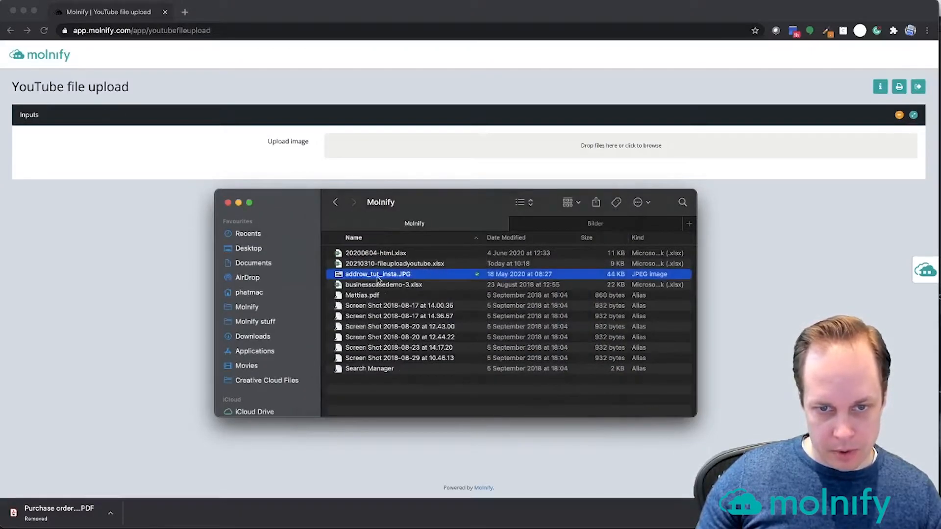
- Add addrow_tut_insta.JPG to the new app's Upload image field, view the uploaded picture enlarged and close it
{"action": "left_click_drag", "start_coordinate": [377, 277], "coordinate": [577, 147]}
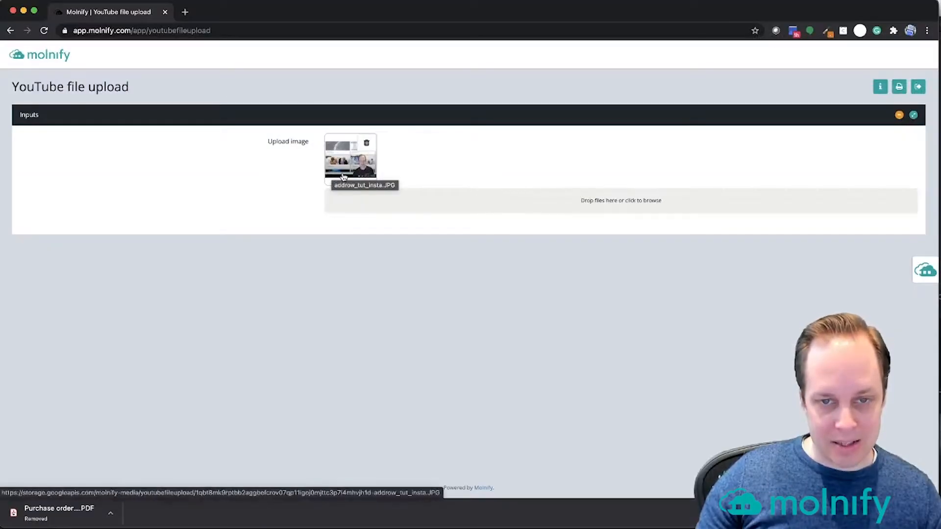
{"action": "left_click", "coordinate": [348, 174]}
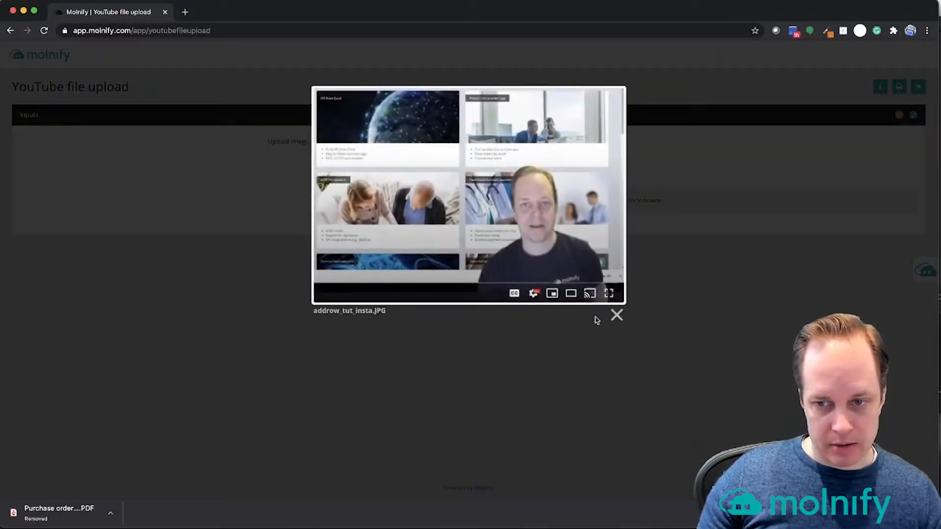
{"action": "left_click", "coordinate": [616, 317]}
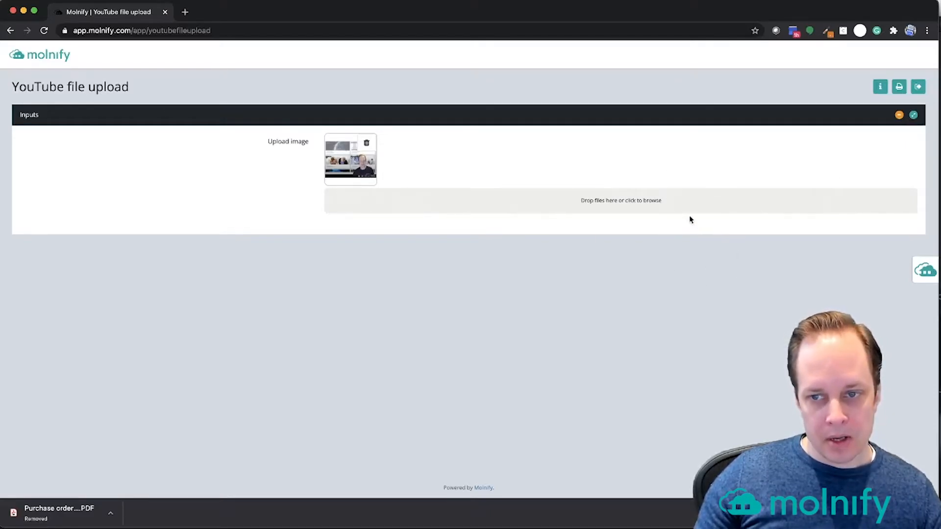
- Switch to the Excel workbook 20210310-fileuploadyoutube and enter the label "My picture" in cell F8
{"action": "key", "text": "super+Tab"}
{"action": "key", "text": "super+Tab"}
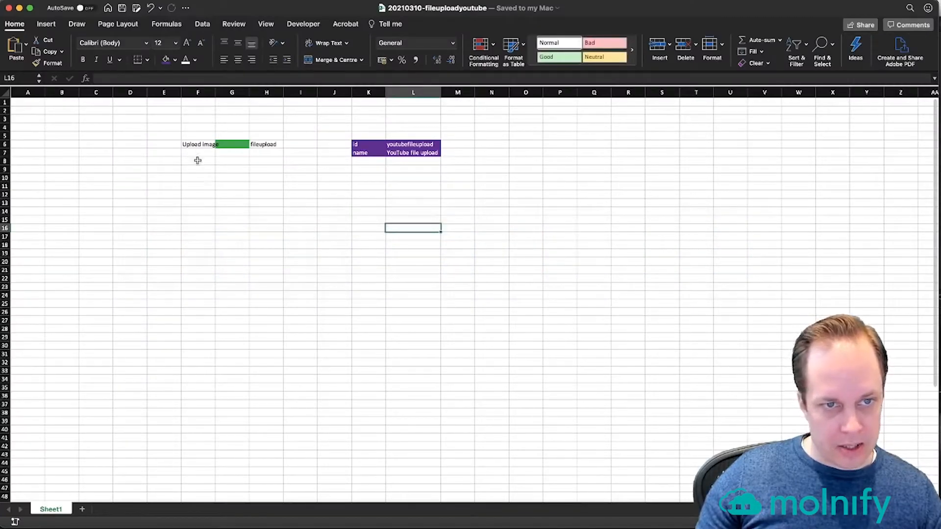
{"action": "left_click", "coordinate": [198, 159]}
{"action": "type", "text": "My picture"}
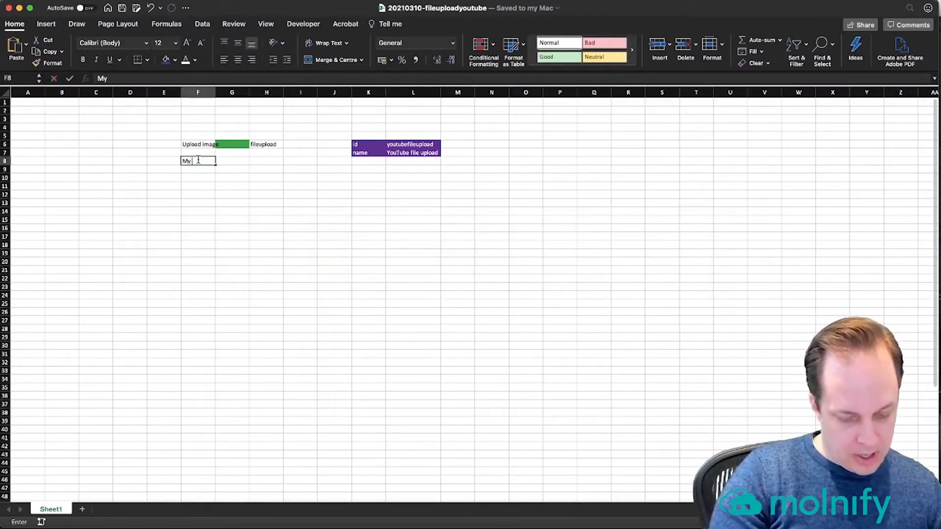
{"action": "key", "text": "Return"}
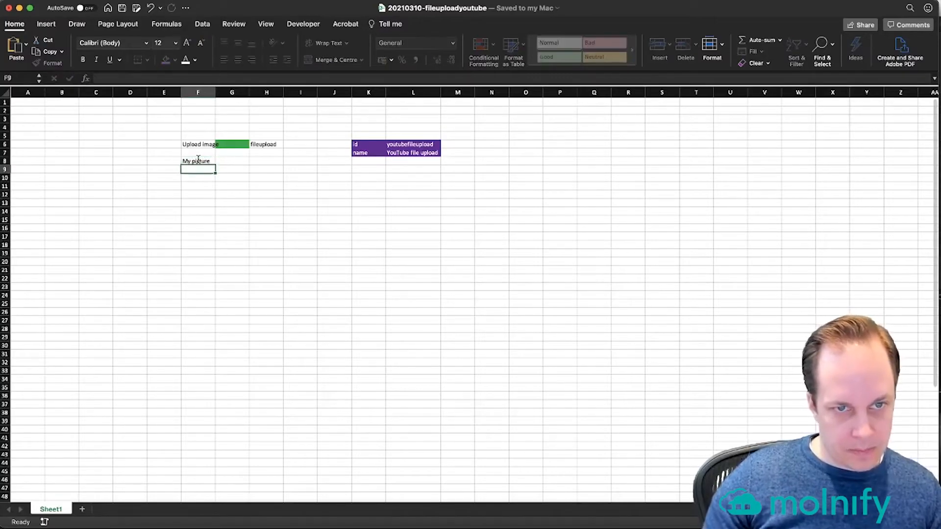
- Enter the formula ="<img src='"&G6&"' height='500'>" in cell G8
{"action": "left_click", "coordinate": [232, 160]}
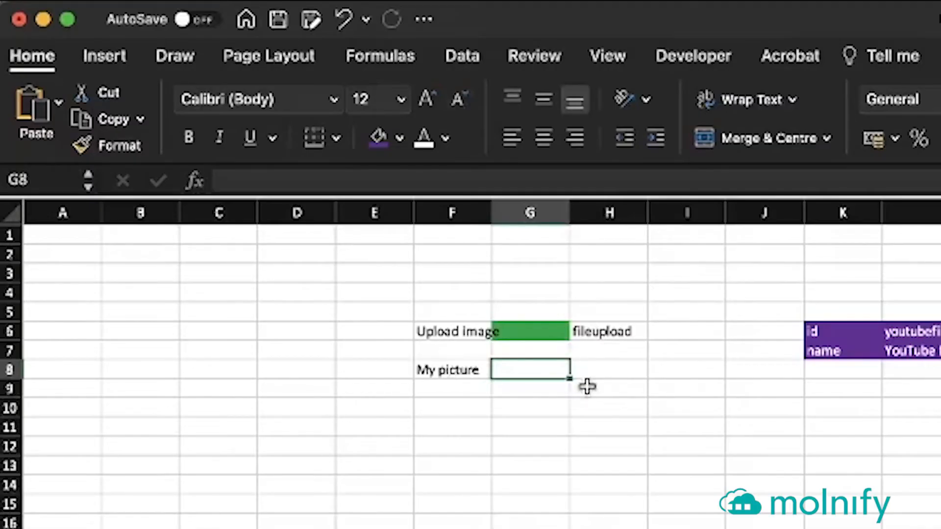
{"action": "type", "text": "=\"<img src="}
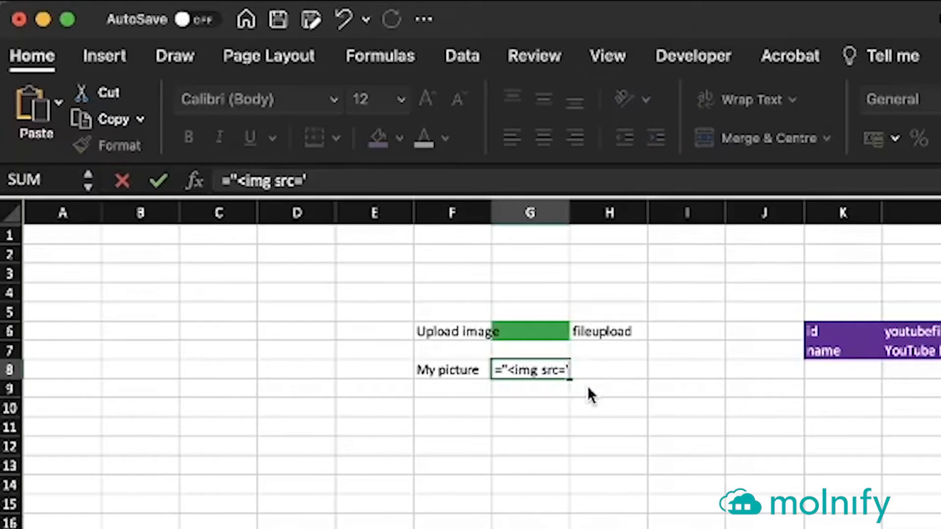
{"action": "left_click", "coordinate": [614, 398]}
{"action": "type", "text": "'&"}
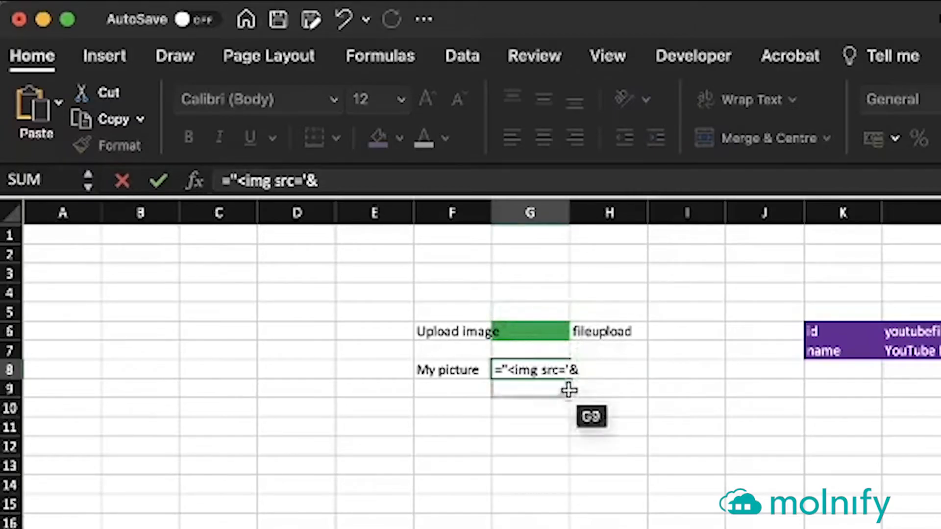
{"action": "type", "text": "\""}
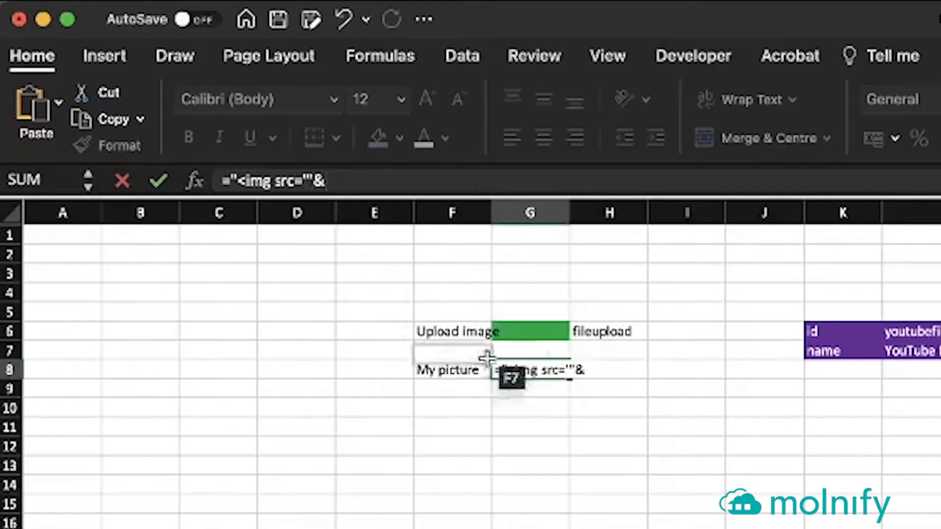
{"action": "scroll", "coordinate": [512, 357], "scroll_direction": "down", "scroll_amount": 1}
{"action": "scroll", "coordinate": [512, 357], "scroll_direction": "up", "scroll_amount": 1}
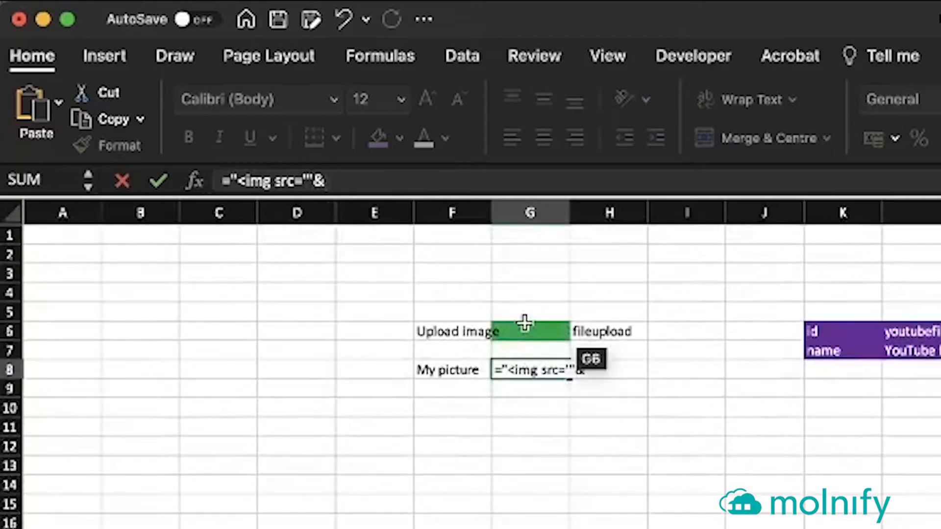
{"action": "left_click", "coordinate": [523, 332]}
{"action": "type", "text": "&"}
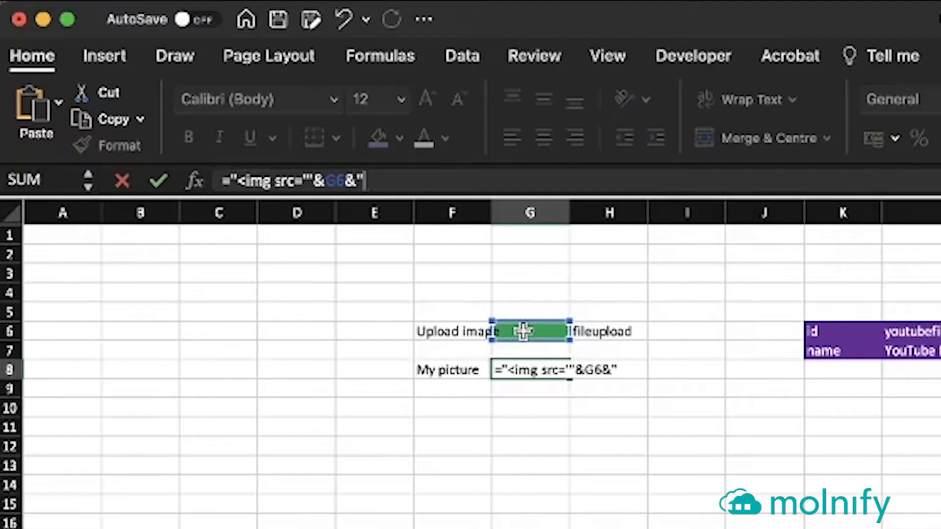
{"action": "type", "text": "\"' height='"}
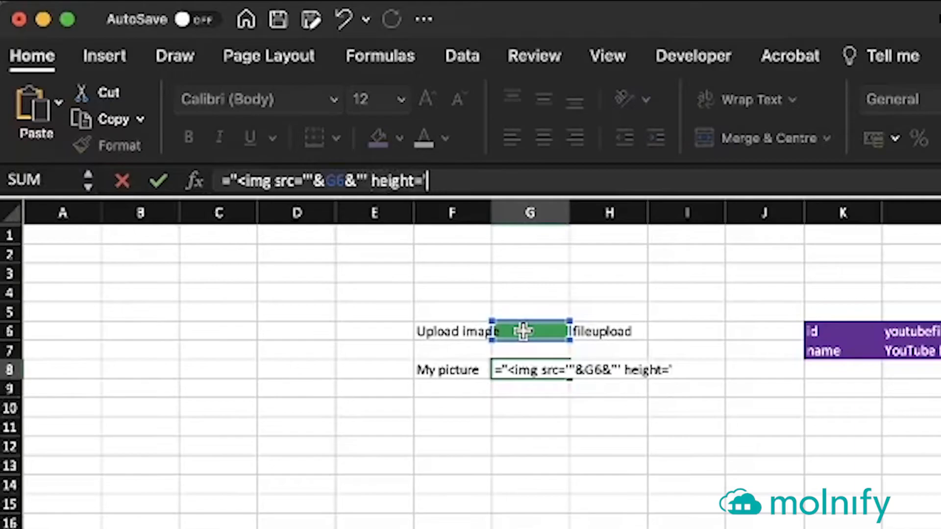
{"action": "type", "text": "50"}
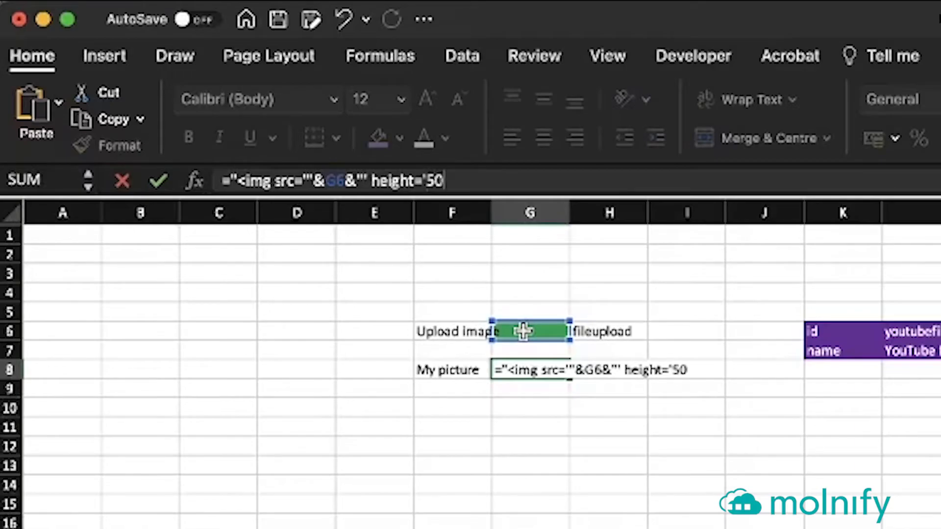
{"action": "type", "text": "0'>"}
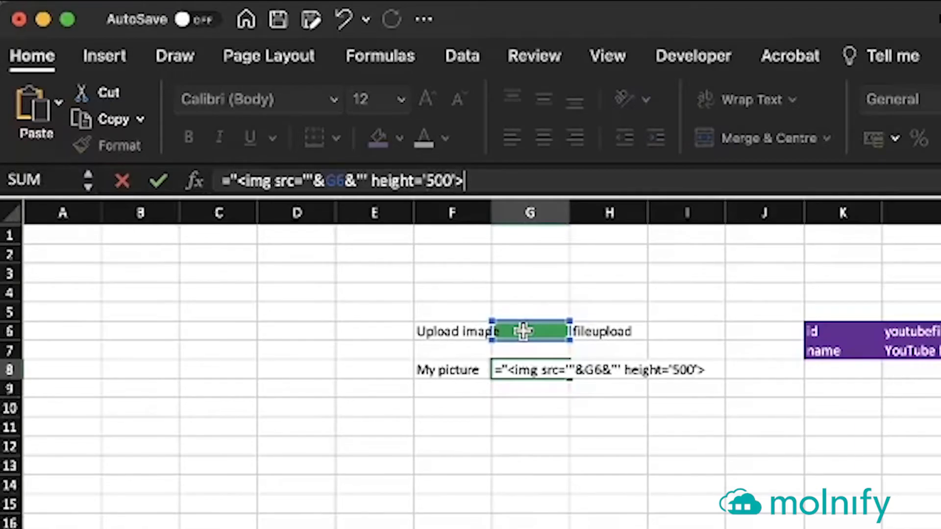
{"action": "key", "text": "Return"}
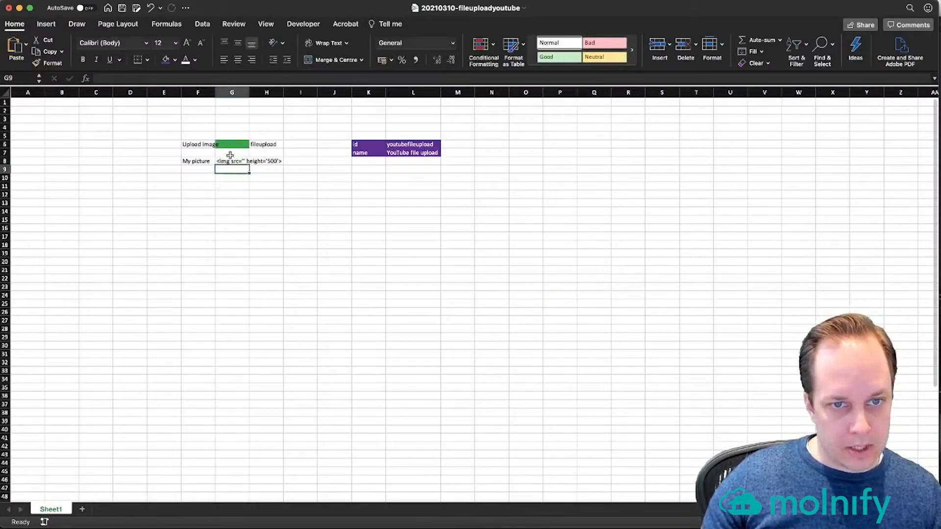
- Fill cell G8 with standard red and enter html;hidecopy in H8
{"action": "left_click", "coordinate": [230, 162]}
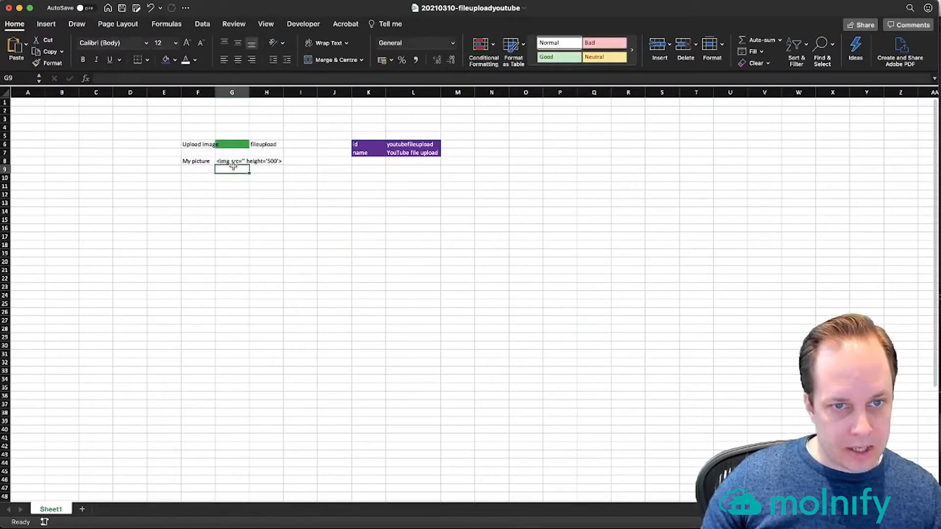
{"action": "left_click", "coordinate": [175, 60]}
{"action": "left_click", "coordinate": [177, 179]}
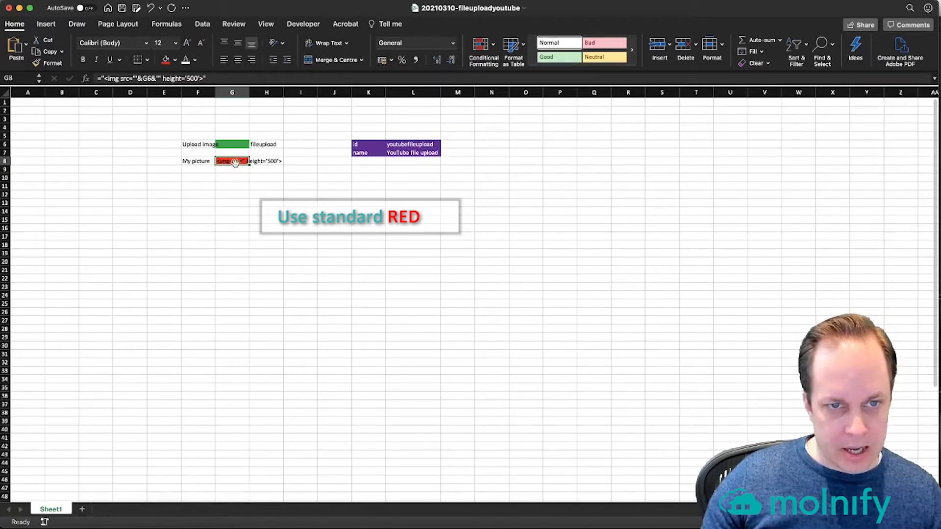
{"action": "left_click", "coordinate": [266, 160]}
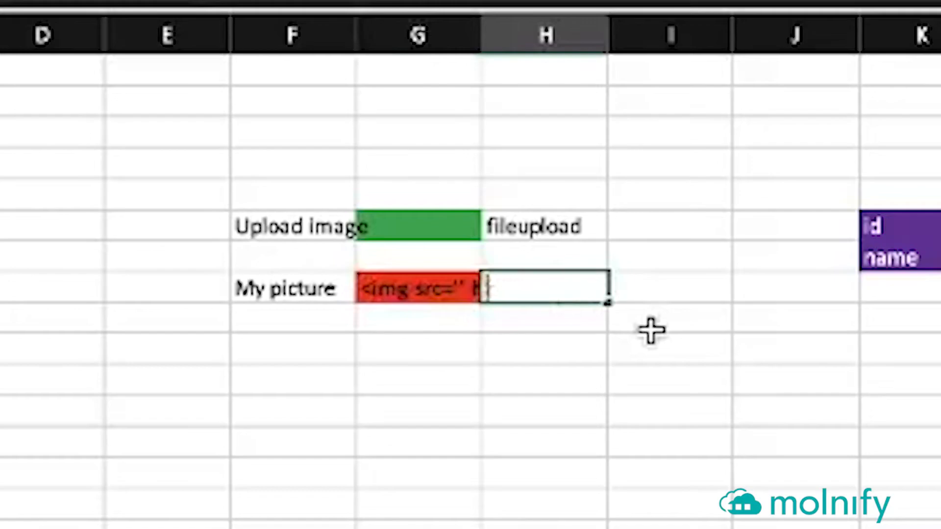
{"action": "type", "text": "html;"}
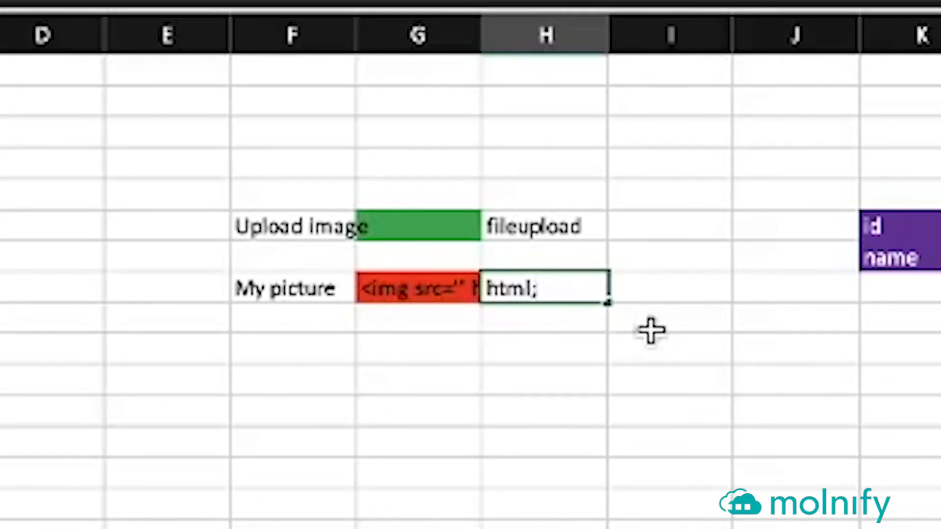
{"action": "type", "text": "hidecopy"}
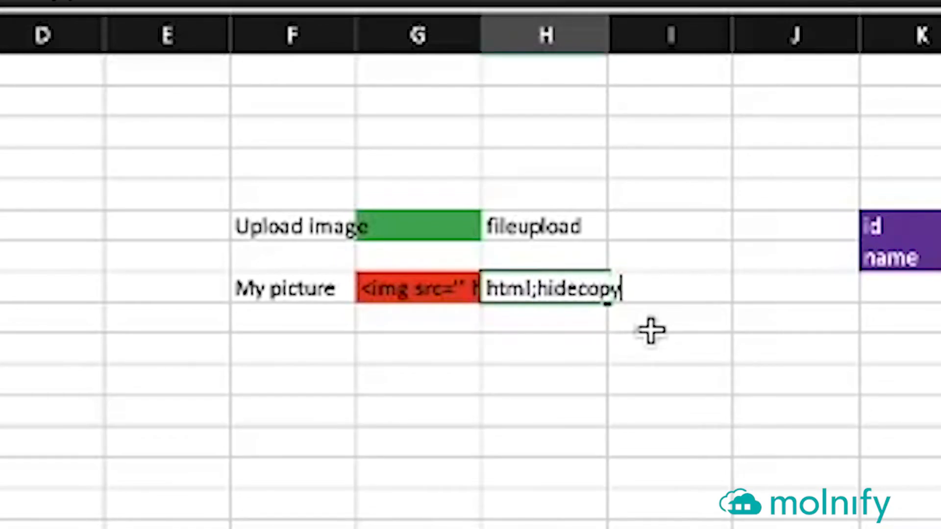
{"action": "key", "text": "Return"}
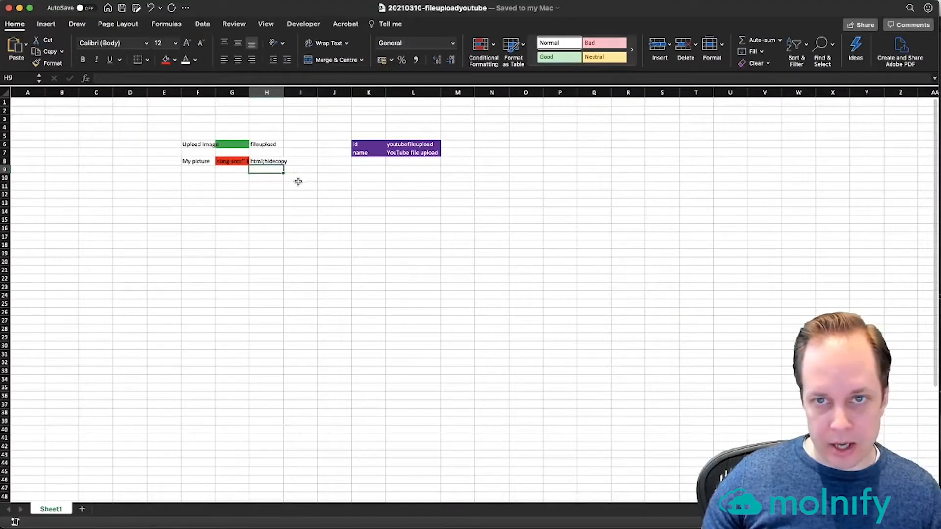
- Show the Molnify app's sidebar in the browser and upload the updated 20210310-fileuploadyoutube.xlsx to it
{"action": "key", "text": "super+Tab"}
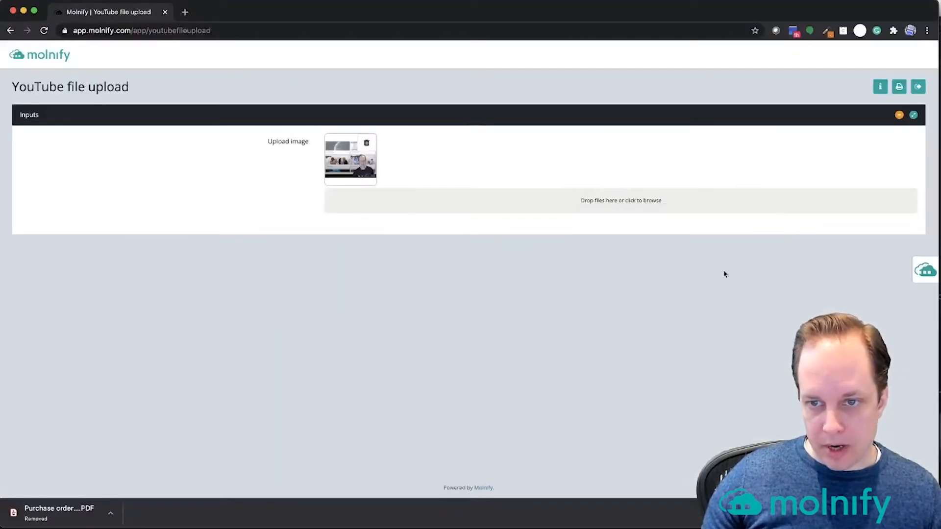
{"action": "left_click", "coordinate": [926, 272]}
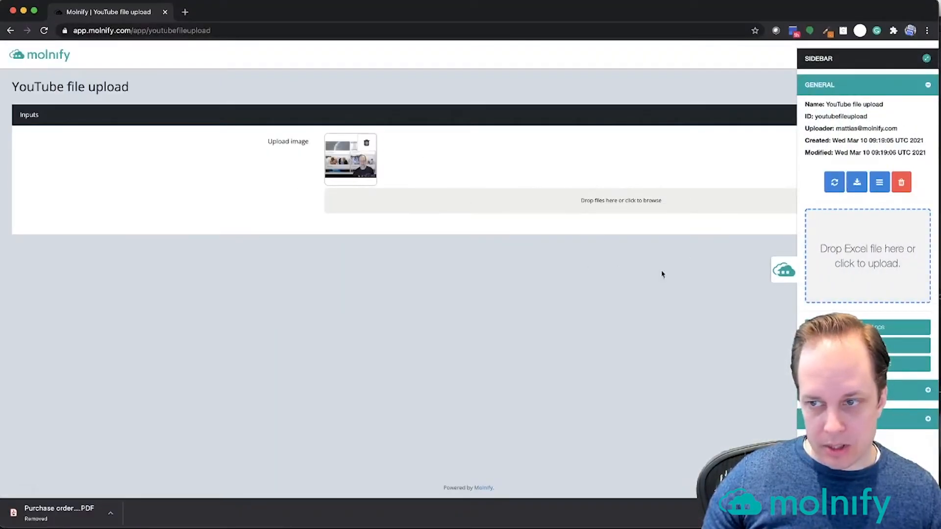
{"action": "key", "text": "super+Tab"}
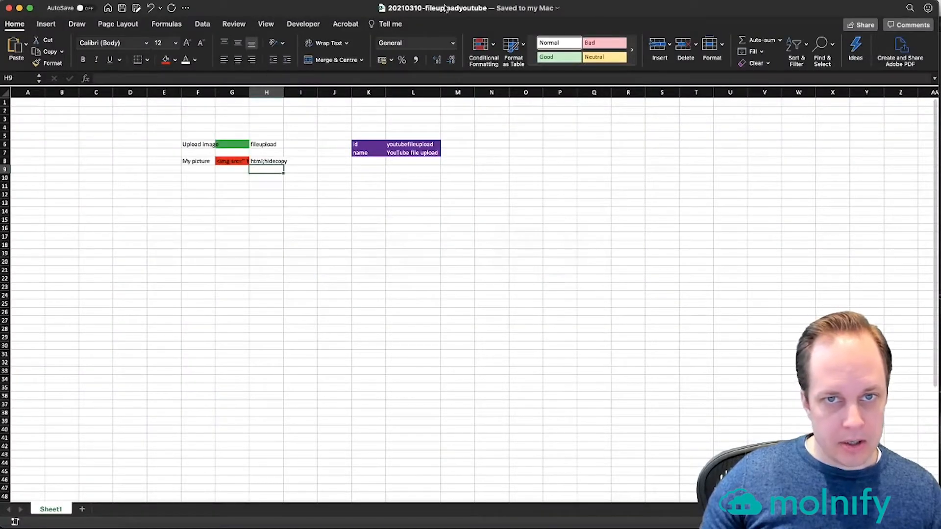
{"action": "left_click_drag", "start_coordinate": [381, 15], "coordinate": [850, 237]}
{"action": "key", "text": "super+Tab"}
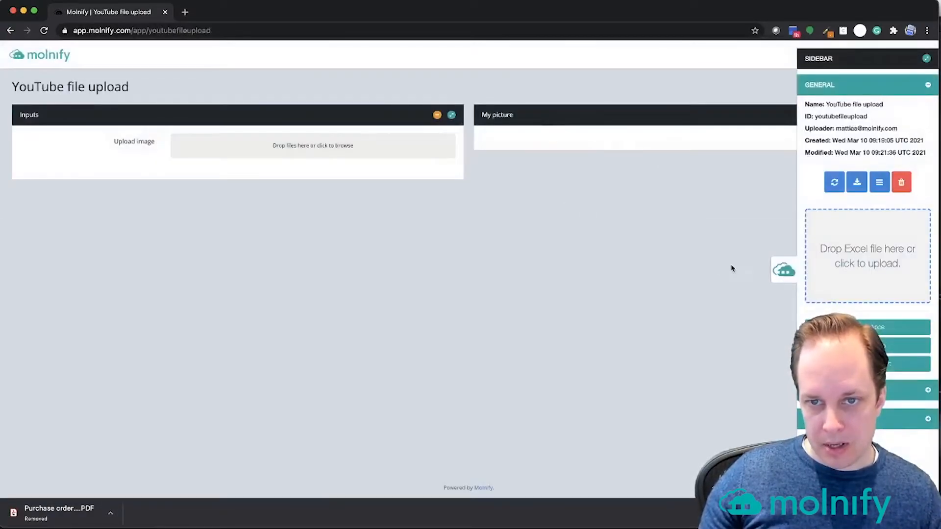
- Hide the sidebar, test the Upload image field with addrow_tut_insta.JPG from the Molnify folder, and reload the page
{"action": "left_click", "coordinate": [788, 278]}
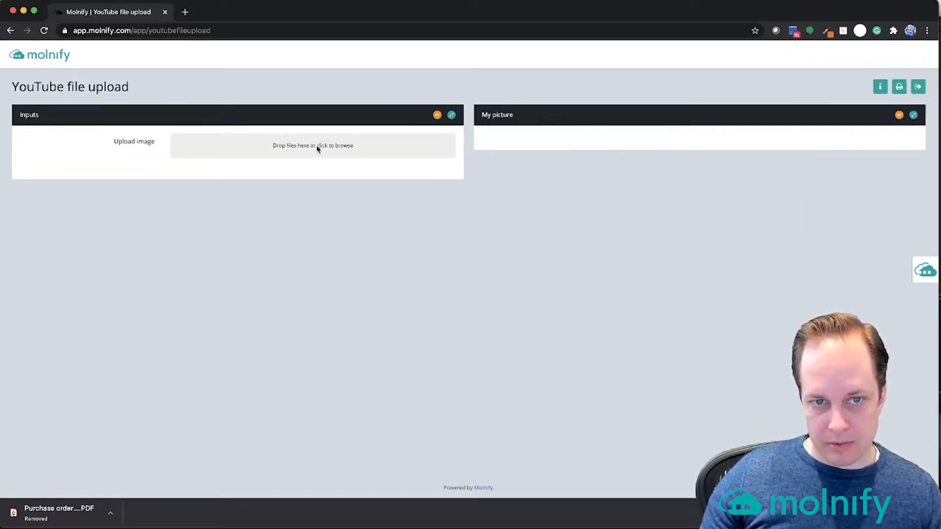
{"action": "key", "text": "super+Tab"}
{"action": "key", "text": "super+Tab"}
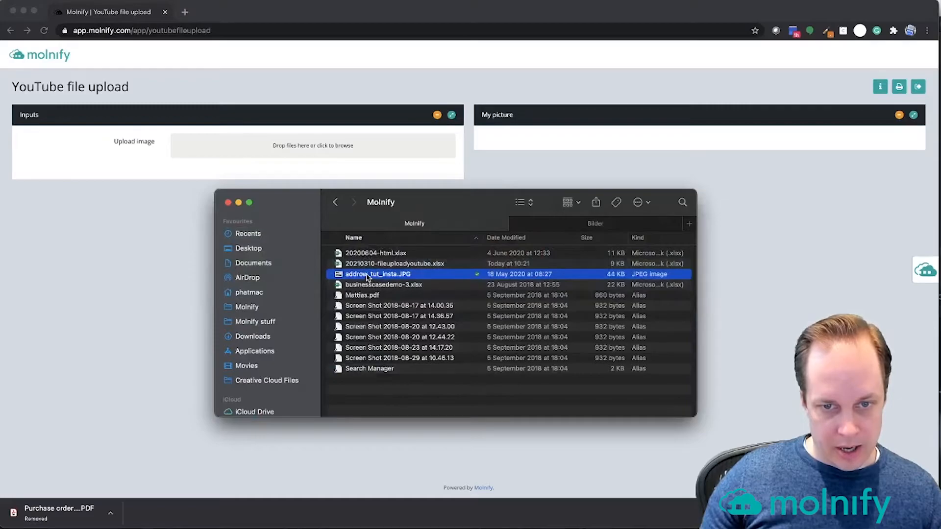
{"action": "left_click_drag", "start_coordinate": [367, 277], "coordinate": [327, 150]}
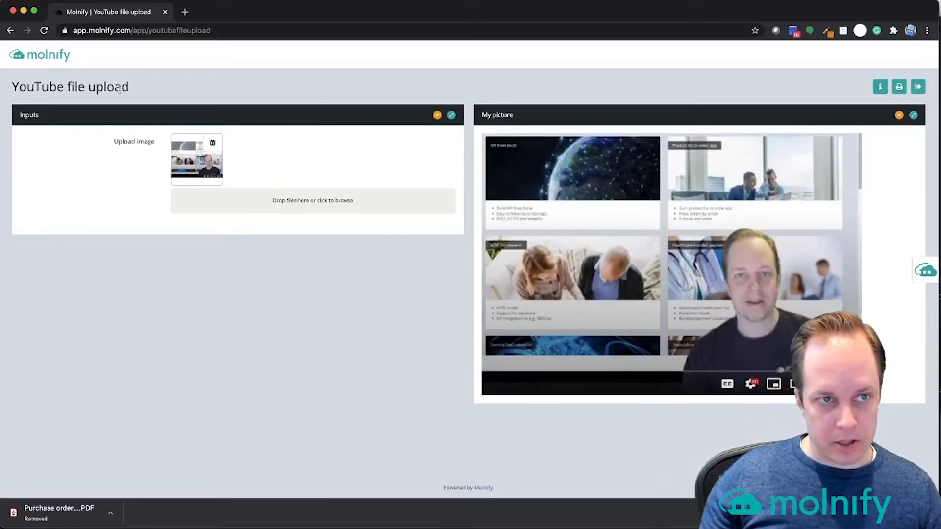
{"action": "left_click", "coordinate": [44, 31]}
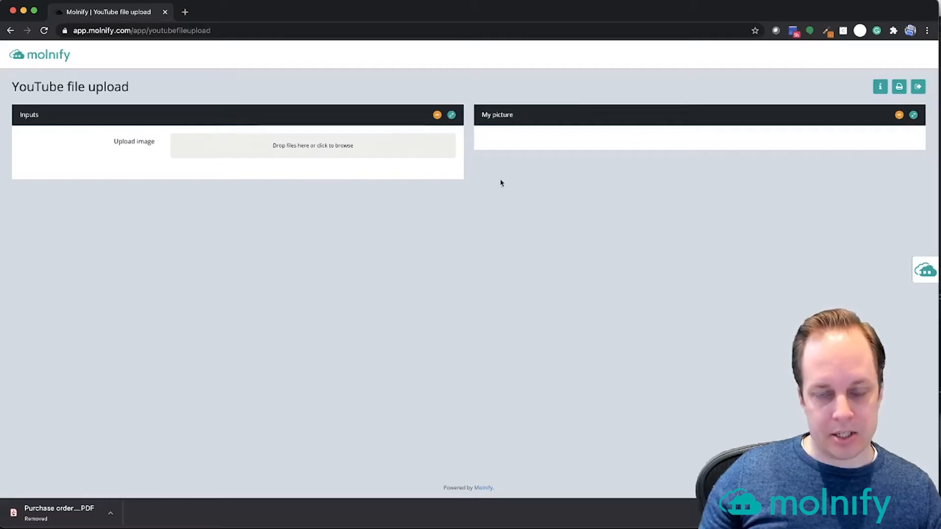
- Return to the Excel workbook and add the setting enabledforsave in K8 with the value TRUE in L8
{"action": "key", "text": "super+Tab"}
{"action": "key", "text": "super+Tab"}
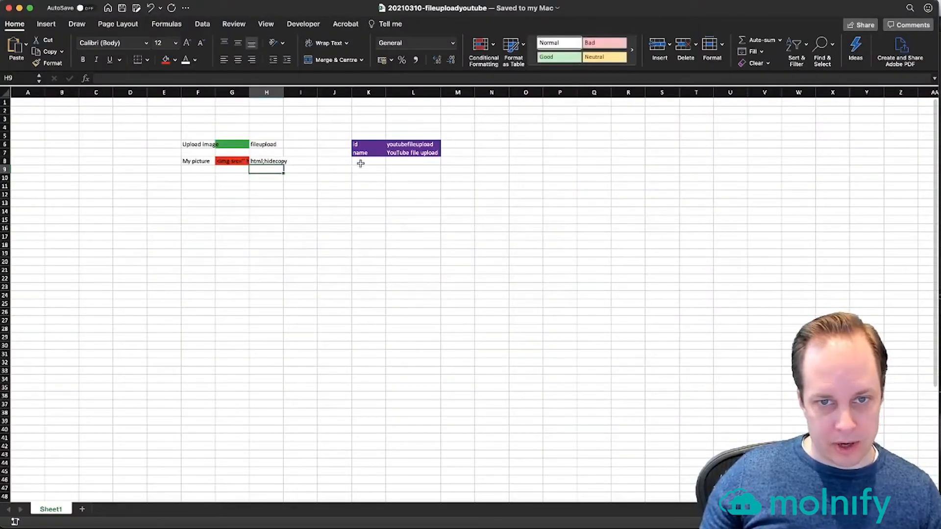
{"action": "left_click", "coordinate": [361, 167]}
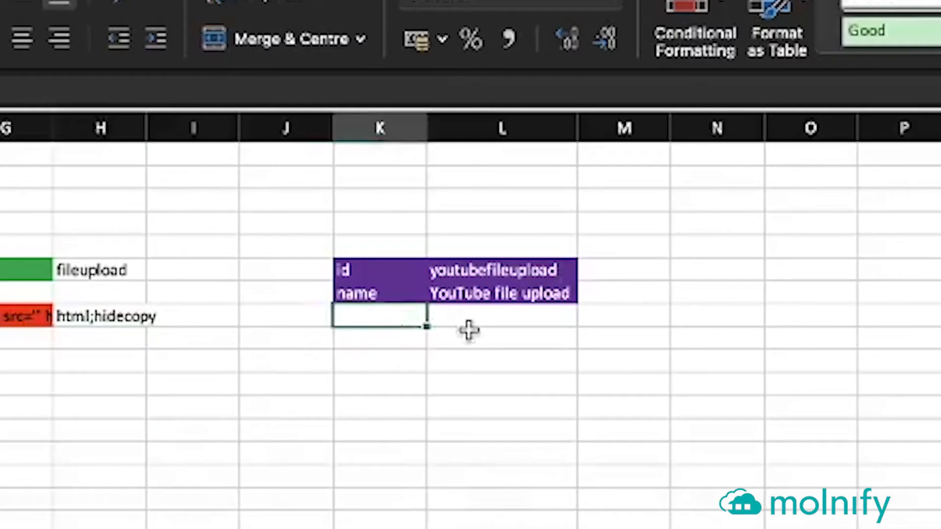
{"action": "type", "text": "enab"}
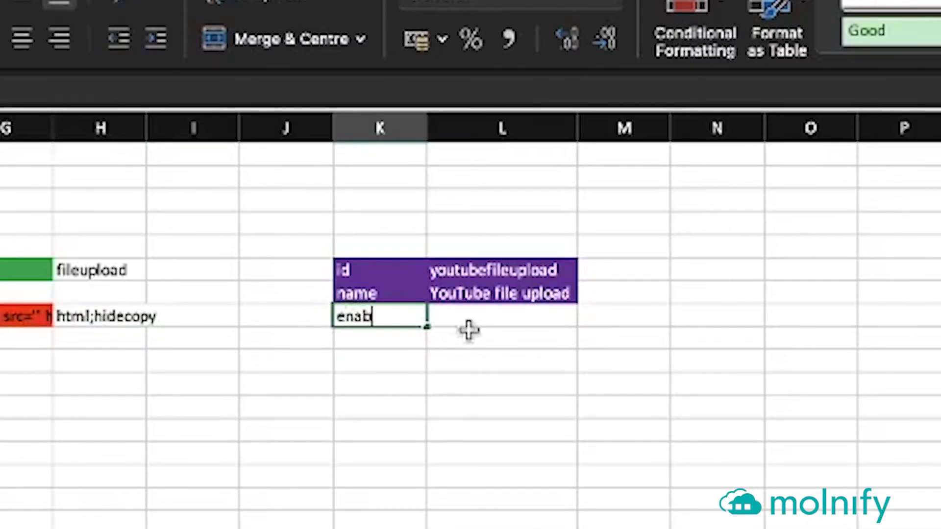
{"action": "type", "text": "ledforsave"}
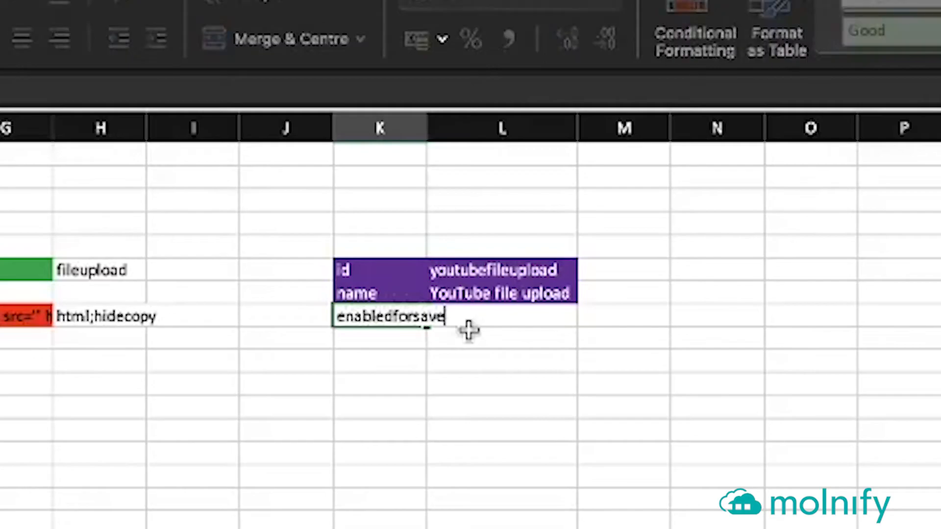
{"action": "key", "text": "Tab"}
{"action": "type", "text": "TRU"}
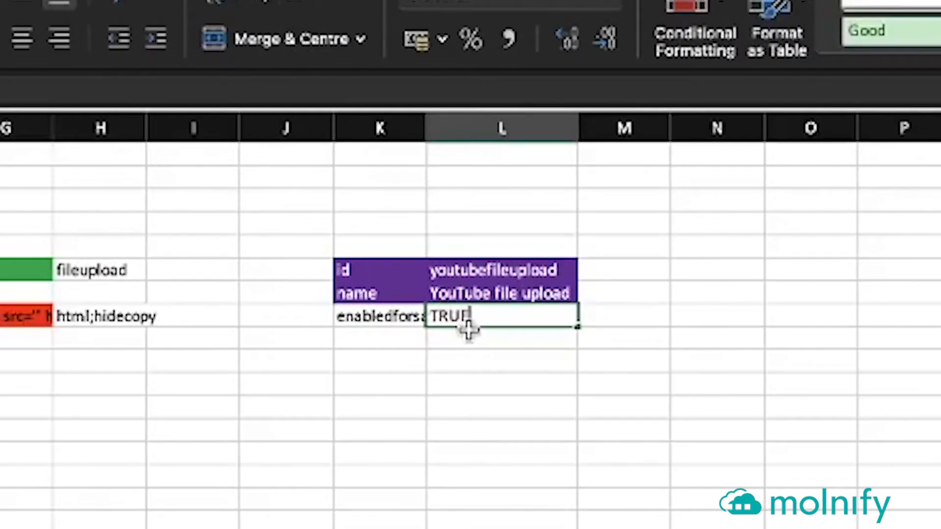
{"action": "type", "text": "E"}
{"action": "key", "text": "Return"}
- Copy the formatting of cell K7 onto K8:L8
{"action": "left_click", "coordinate": [361, 281]}
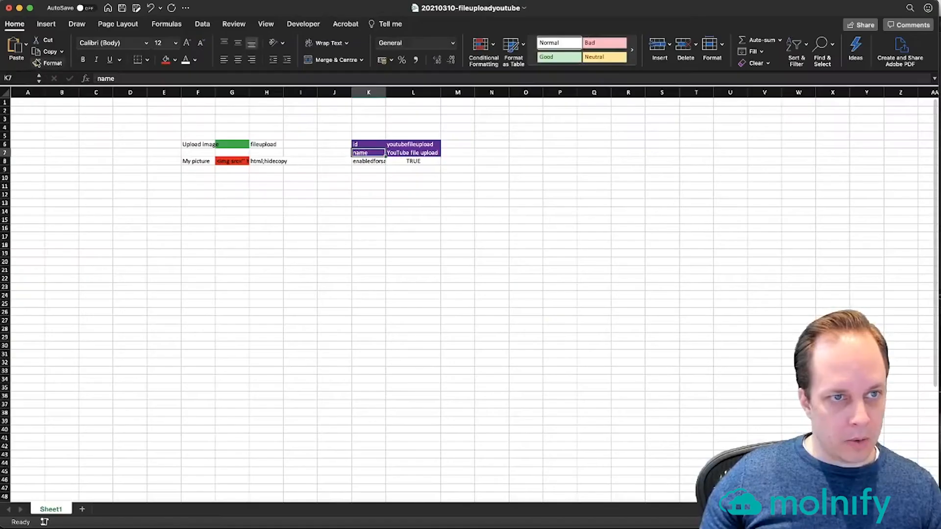
{"action": "left_click", "coordinate": [49, 62]}
{"action": "left_click_drag", "start_coordinate": [370, 162], "coordinate": [411, 161]}
{"action": "left_click", "coordinate": [408, 217]}
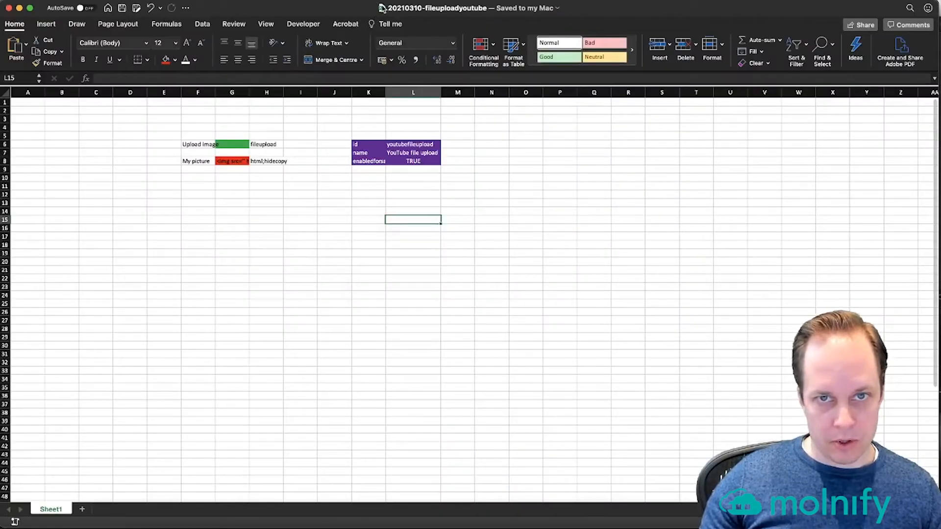
- Upload the workbook containing the enabledforsave setting to the YouTube file upload app in the browser
{"action": "left_click_drag", "start_coordinate": [383, 9], "coordinate": [826, 259]}
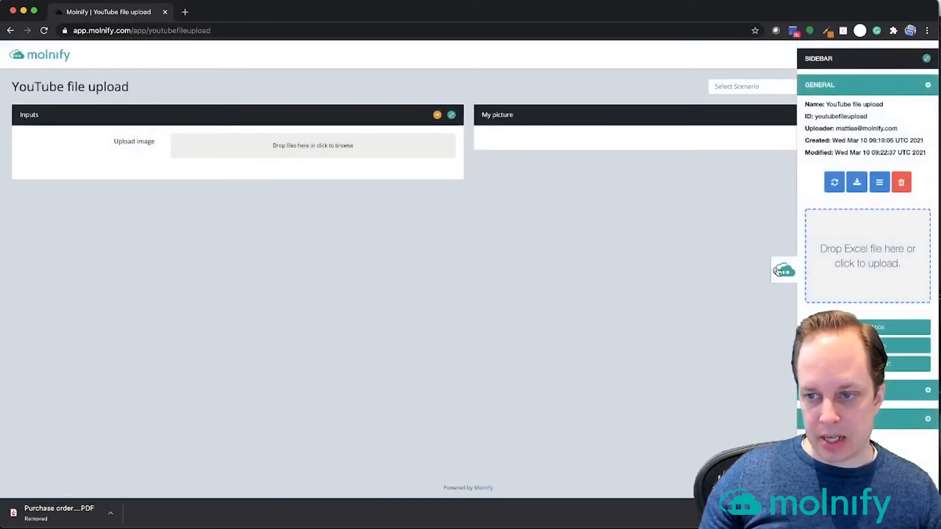
- Hide the sidebar and add addrow_tut_insta.JPG from the Molnify folder to the Upload image field
{"action": "left_click", "coordinate": [778, 270]}
{"action": "key", "text": "super+Tab"}
{"action": "key", "text": "super+Tab"}
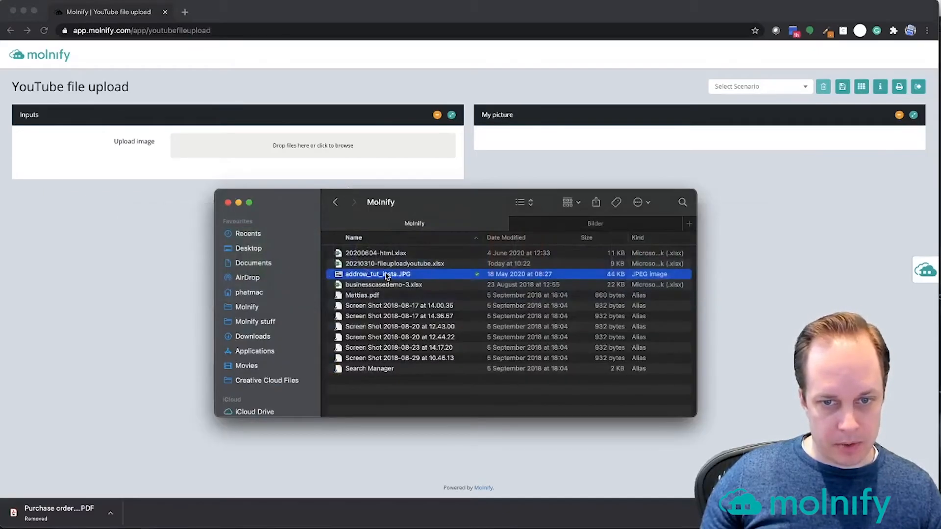
{"action": "left_click_drag", "start_coordinate": [387, 276], "coordinate": [337, 143]}
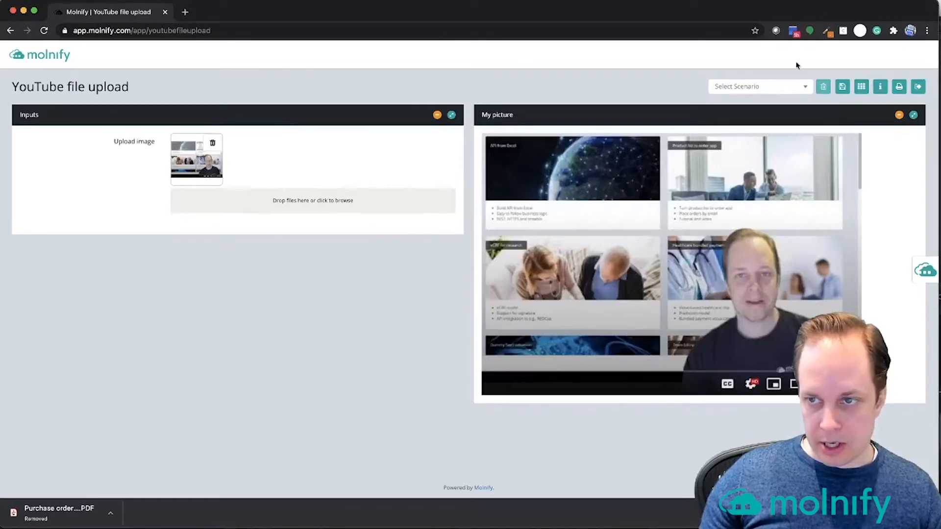
- Save the app's current state with the uploaded image as a scenario named Test 1 and dismiss the confirmation
{"action": "left_click", "coordinate": [843, 88]}
{"action": "left_click", "coordinate": [504, 95]}
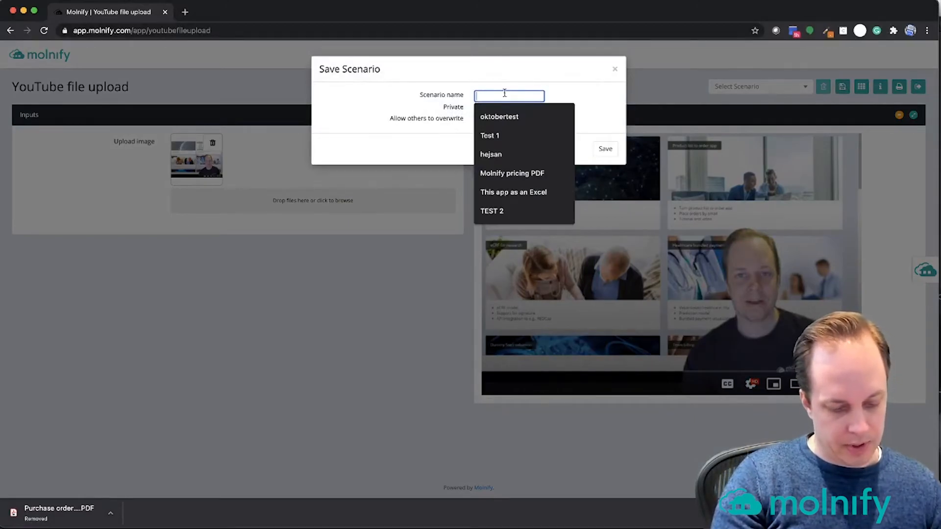
{"action": "type", "text": "Test 1"}
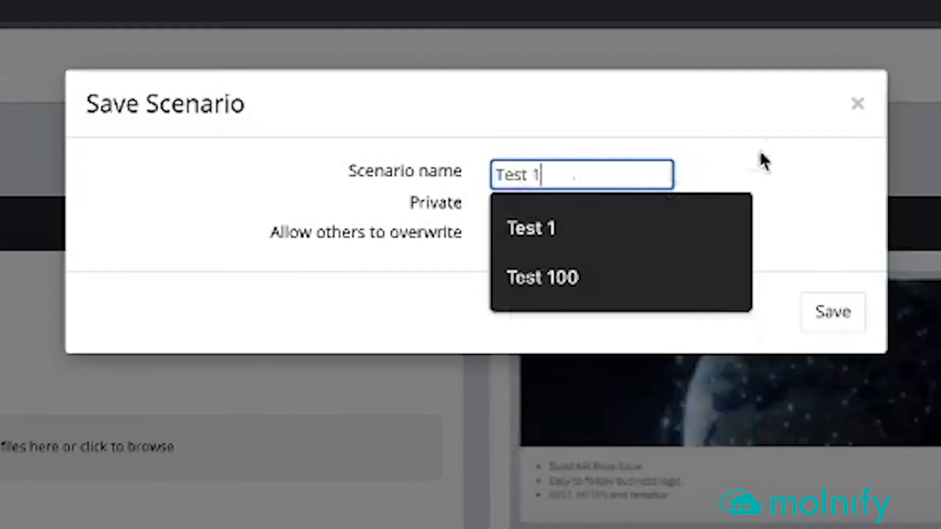
{"action": "left_click", "coordinate": [588, 87]}
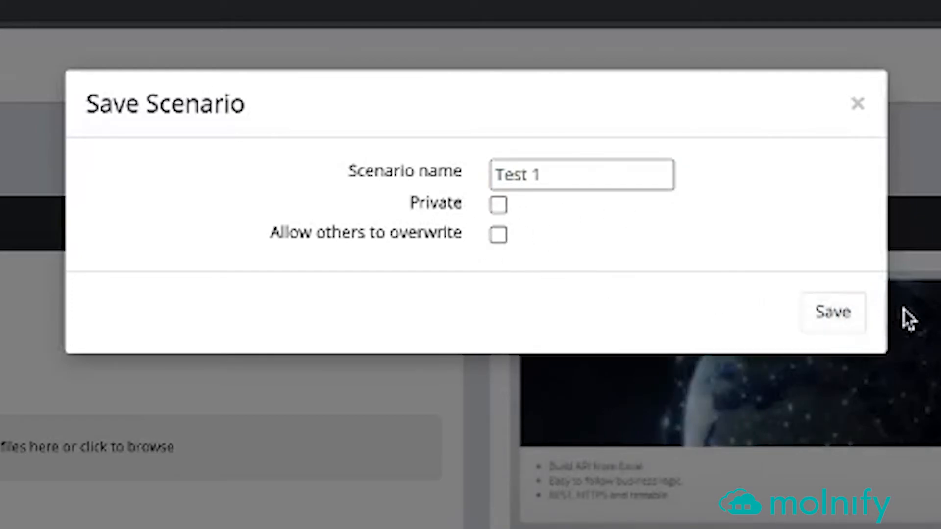
{"action": "left_click", "coordinate": [815, 315]}
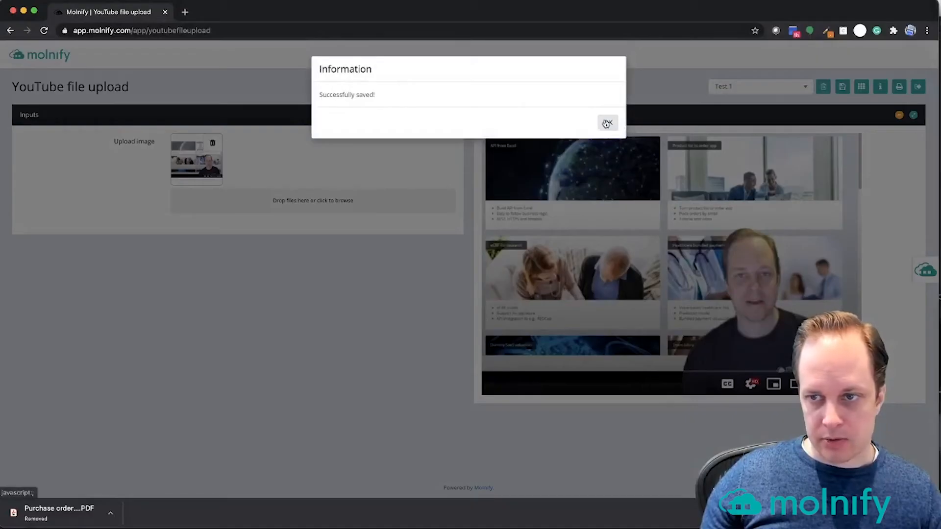
{"action": "left_click", "coordinate": [839, 243]}
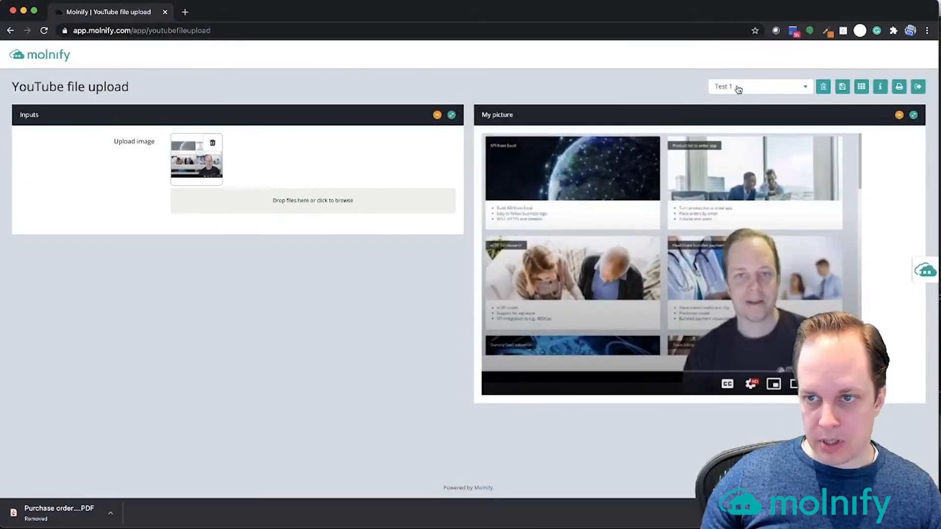
- Test the saved scenario Test 1 by selecting it, reloading the page and selecting it again
{"action": "left_click", "coordinate": [750, 89]}
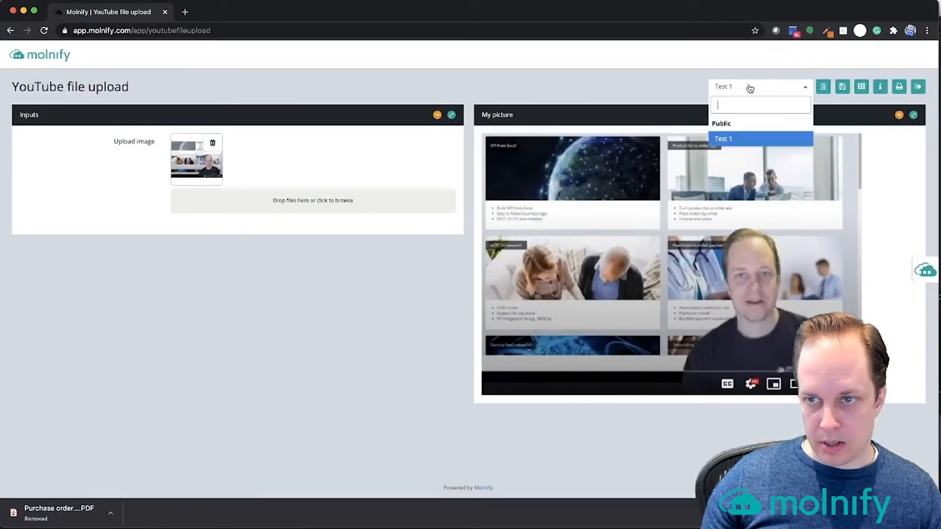
{"action": "left_click", "coordinate": [736, 142]}
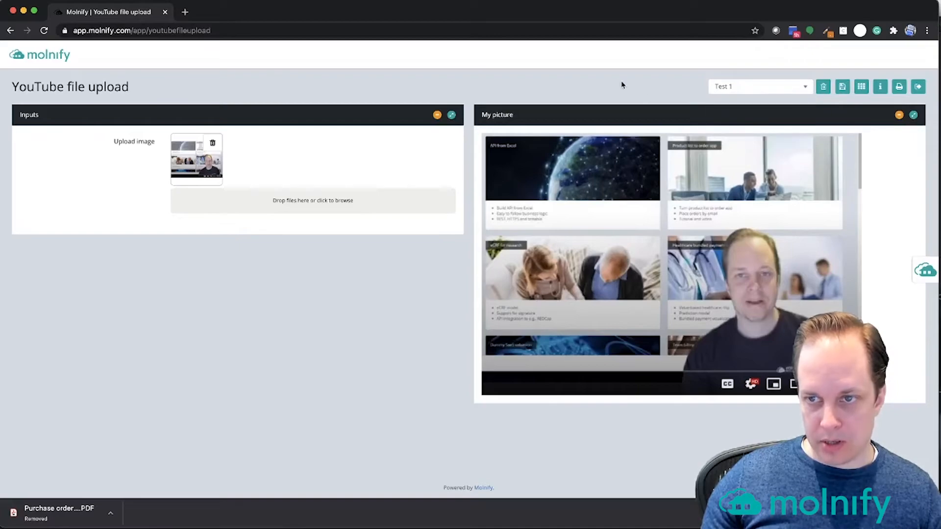
{"action": "left_click", "coordinate": [44, 31]}
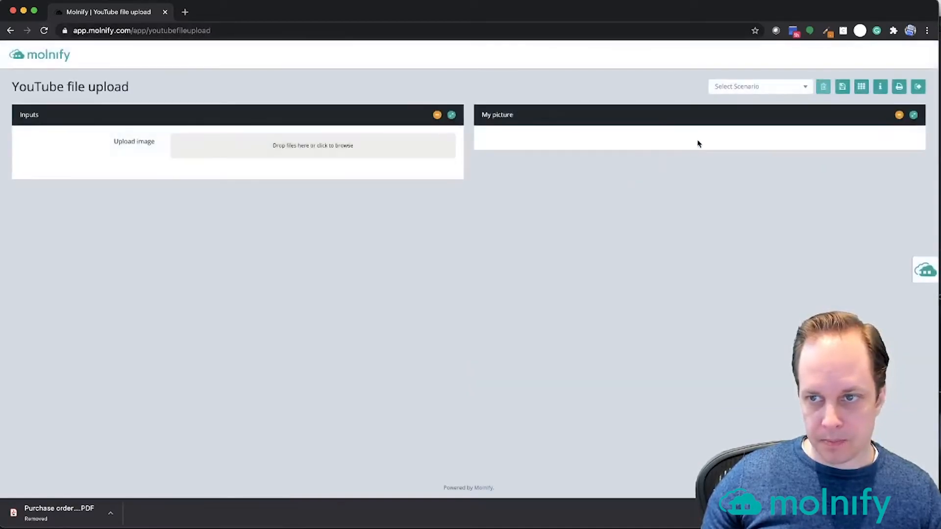
{"action": "left_click", "coordinate": [759, 88]}
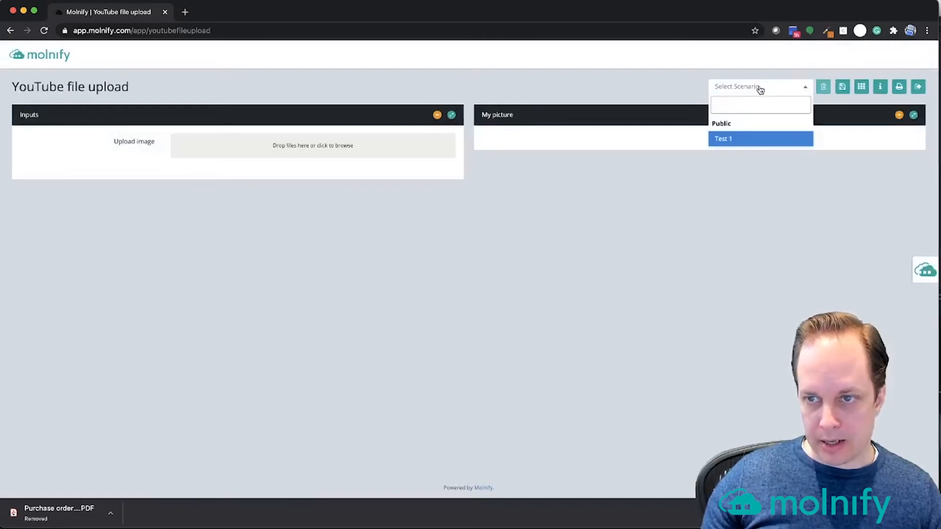
{"action": "left_click", "coordinate": [723, 140]}
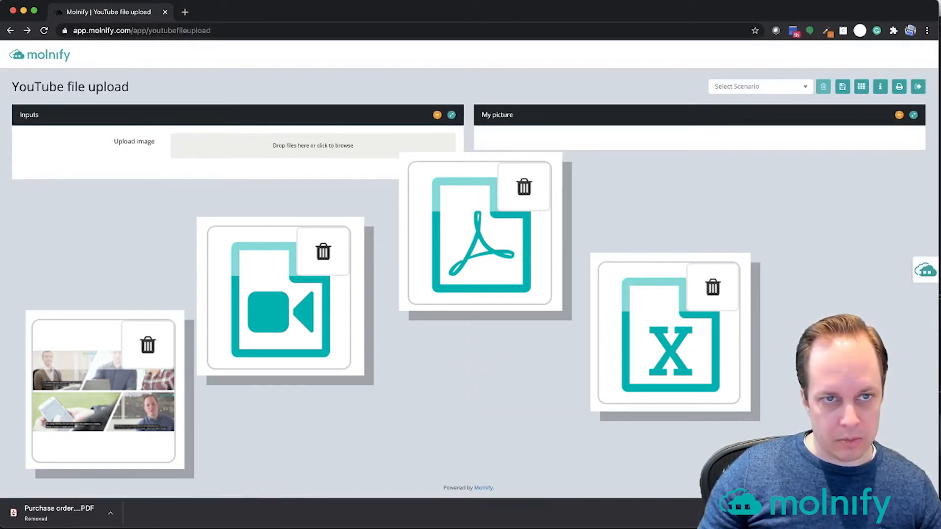
- Open the preview of the app on other devices from the sidebar's general tools and view the device mock-ups
{"action": "left_click", "coordinate": [921, 268]}
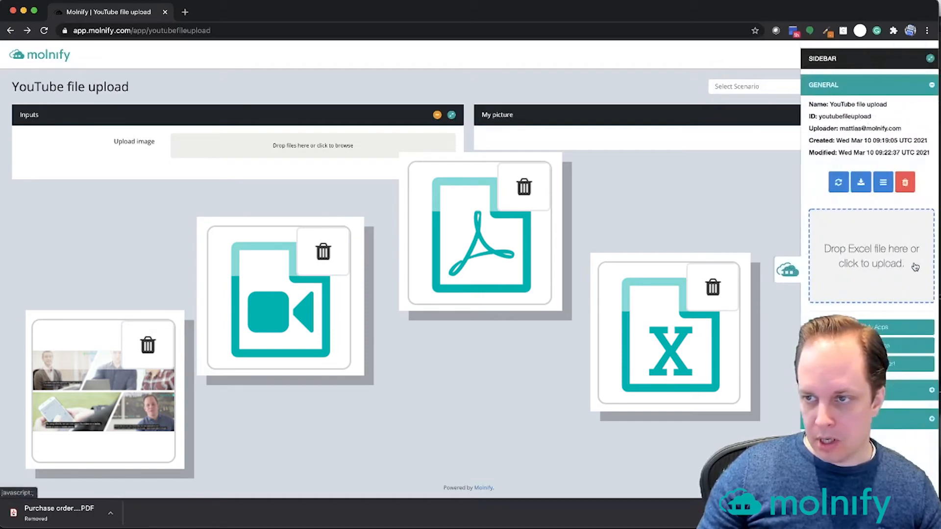
{"action": "left_click", "coordinate": [880, 184]}
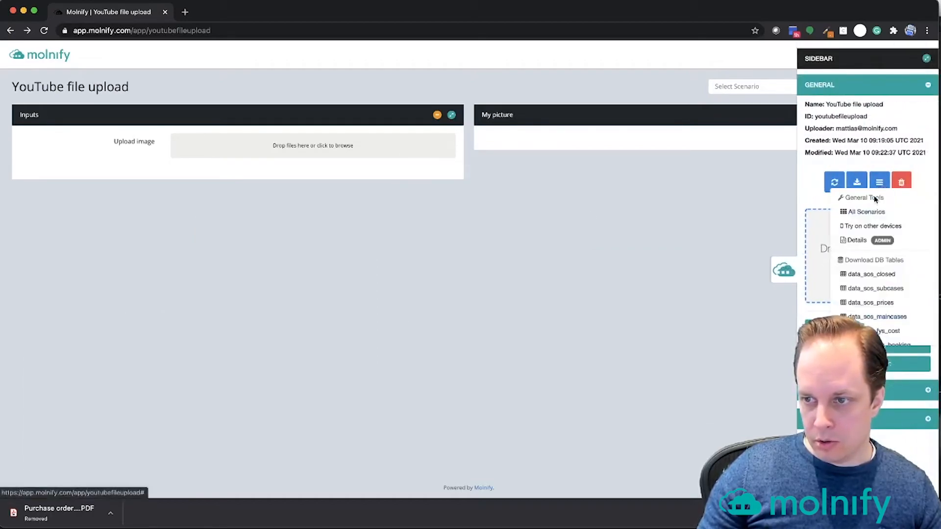
{"action": "left_click", "coordinate": [873, 227]}
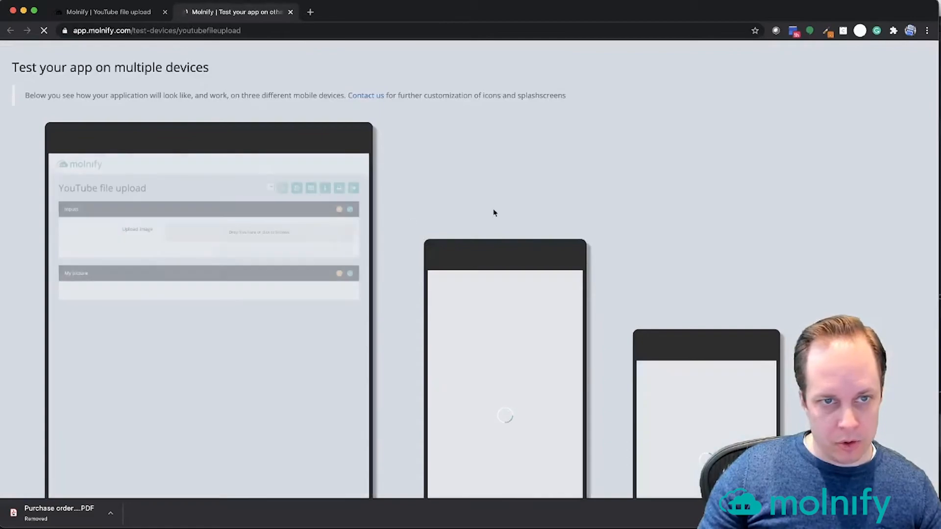
{"action": "scroll", "coordinate": [385, 245], "scroll_direction": "down", "scroll_amount": 3}
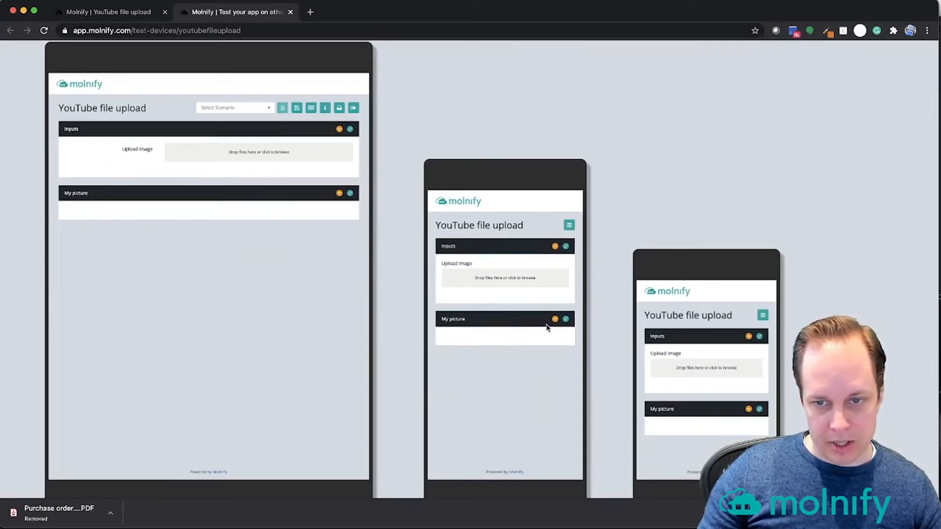
{"action": "scroll", "coordinate": [545, 326], "scroll_direction": "down", "scroll_amount": 2}
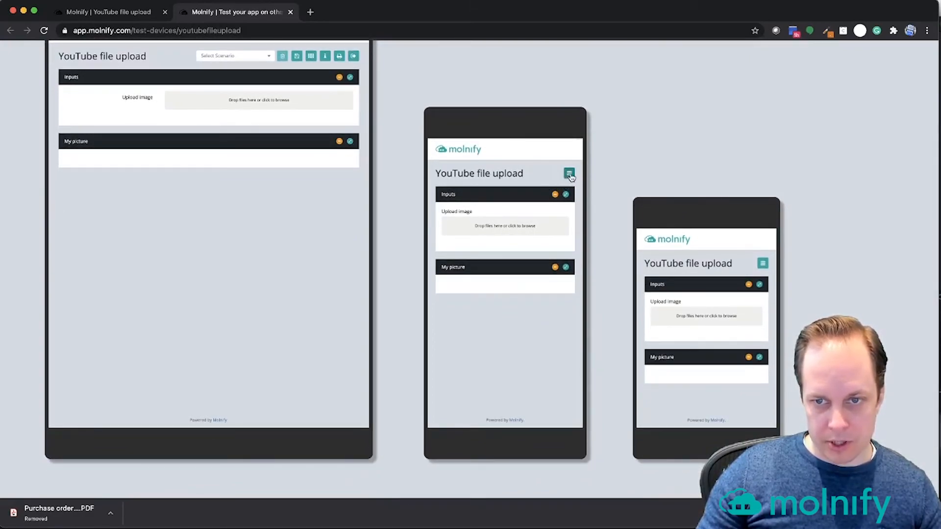
- Load scenario Test 1 in the middle device preview, check its image display, and return to the YouTube file upload app
{"action": "left_click", "coordinate": [569, 175]}
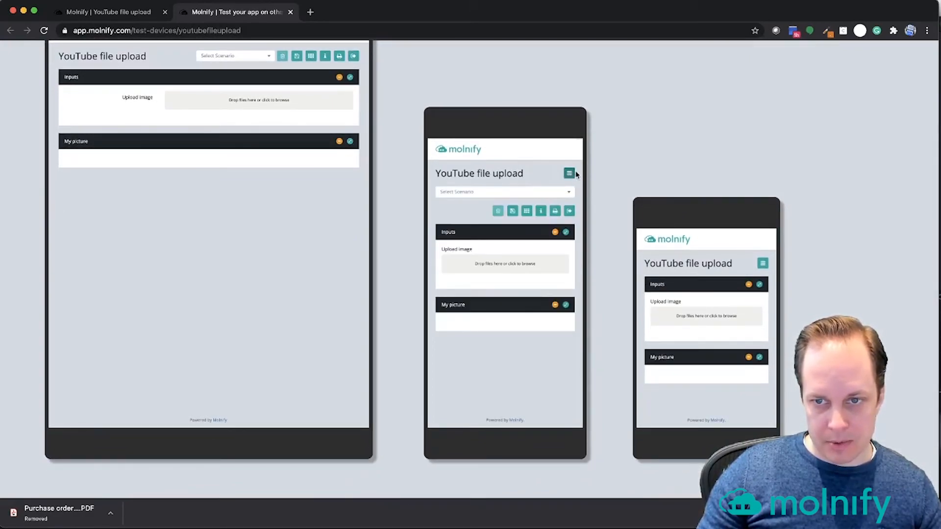
{"action": "left_click", "coordinate": [558, 192]}
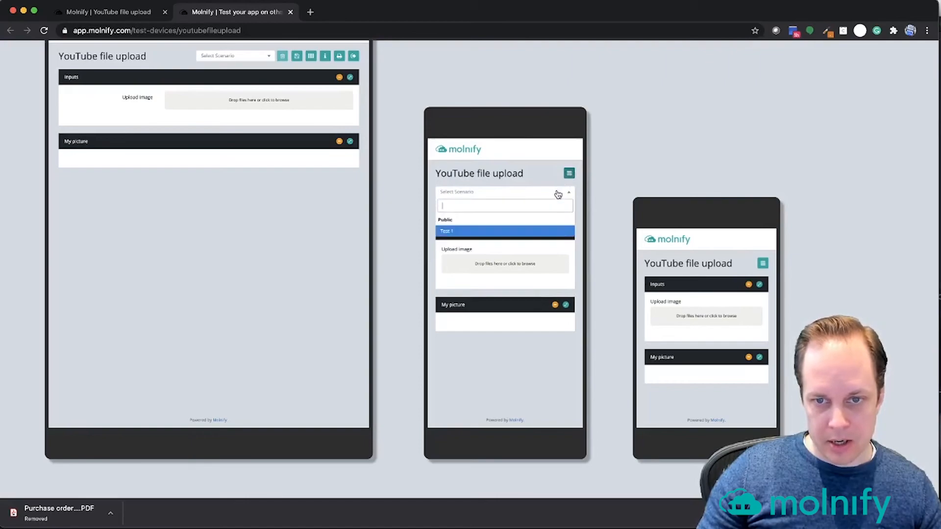
{"action": "left_click", "coordinate": [523, 232]}
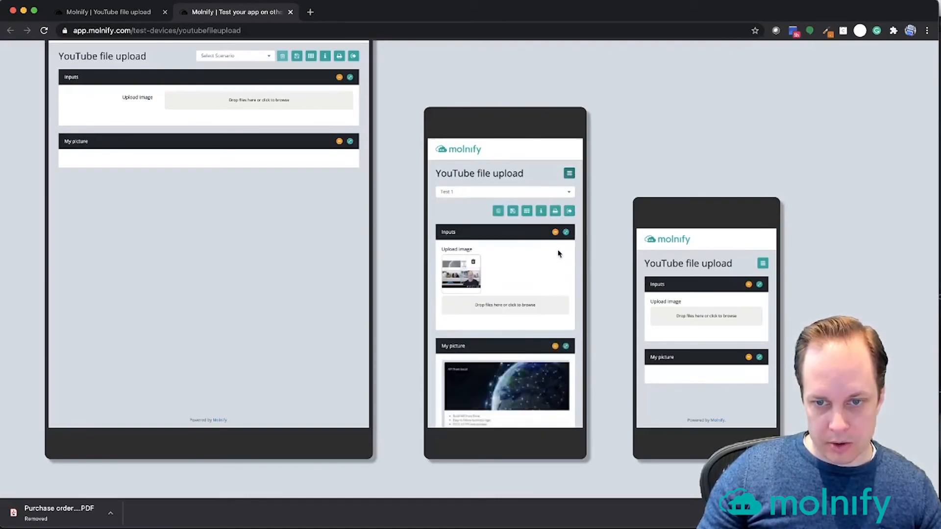
{"action": "scroll", "coordinate": [617, 283], "scroll_direction": "down", "scroll_amount": 3}
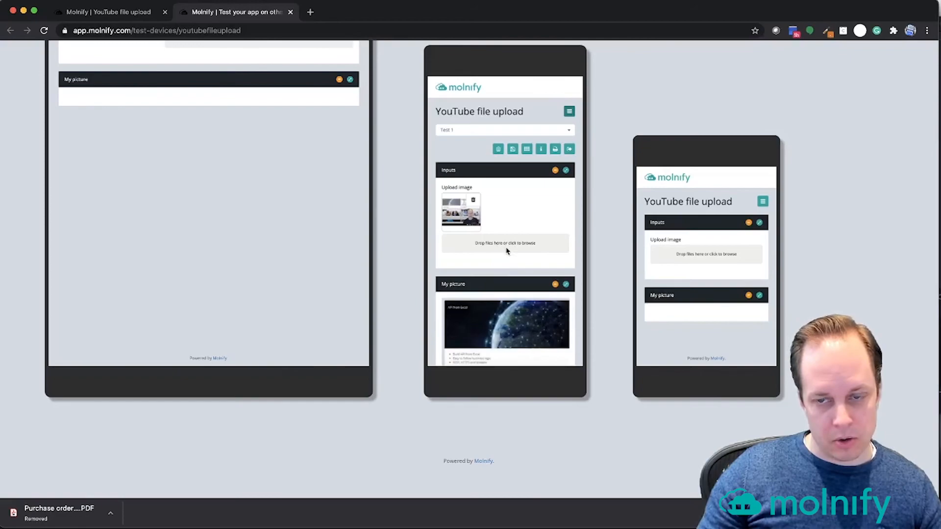
{"action": "scroll", "coordinate": [605, 219], "scroll_direction": "up", "scroll_amount": 3}
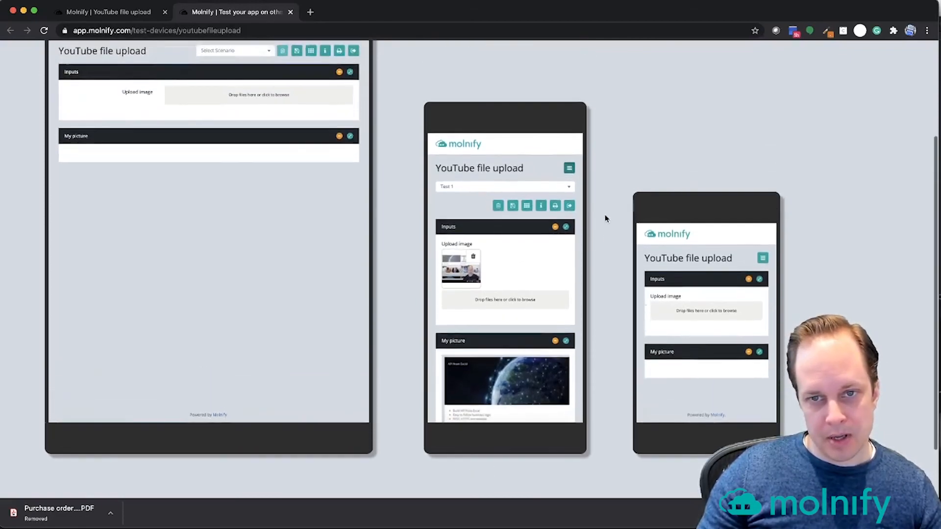
{"action": "scroll", "coordinate": [606, 219], "scroll_direction": "up", "scroll_amount": 1}
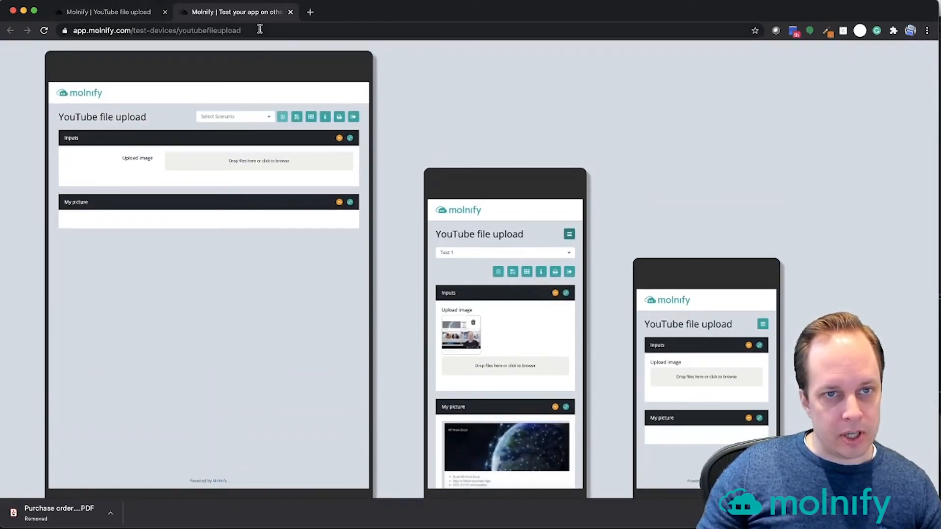
{"action": "left_click", "coordinate": [116, 12]}
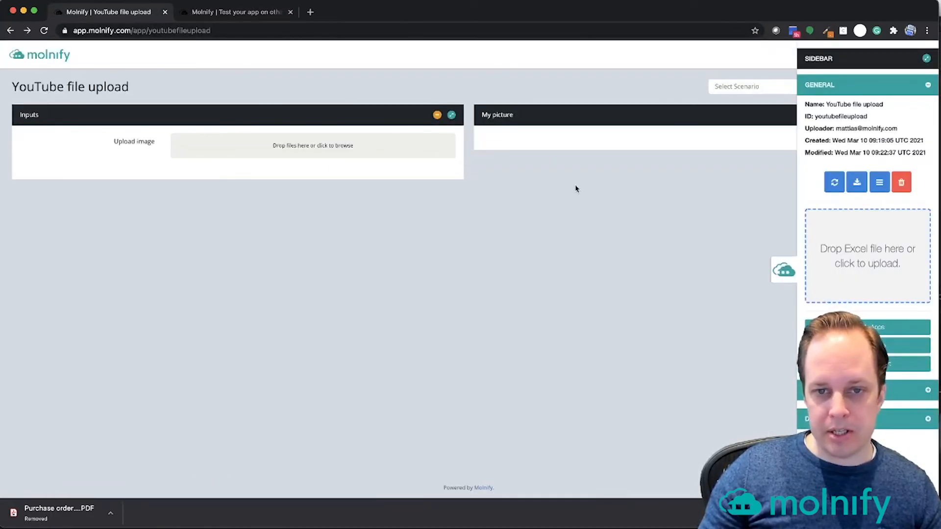